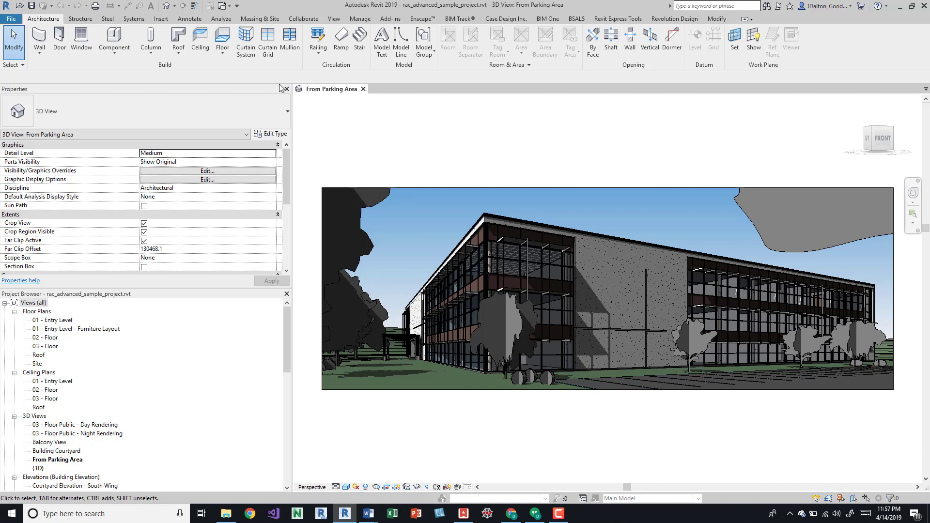
# Step: Open the default 3D view and bring the courtyard building into close view
pyautogui.click(166, 5)
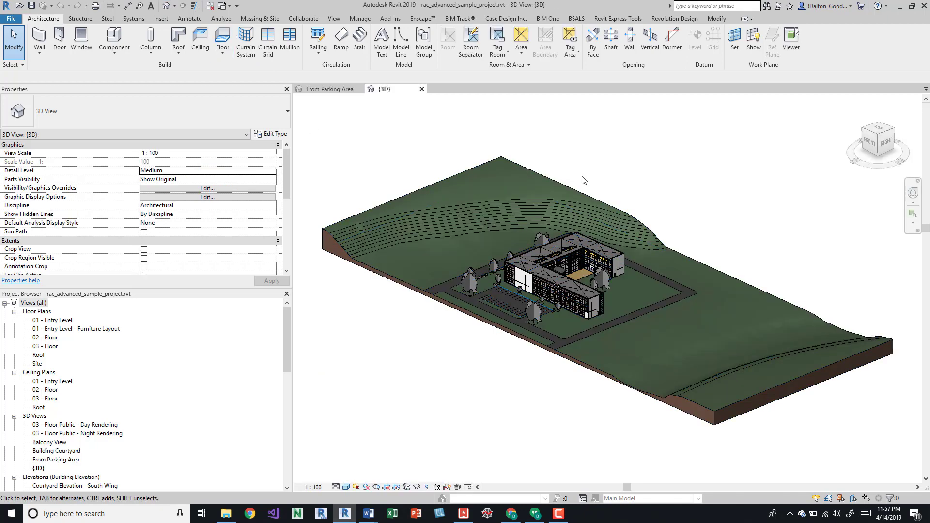
pyautogui.scroll(4, 677, 243)
pyautogui.scroll(5, 696, 226)
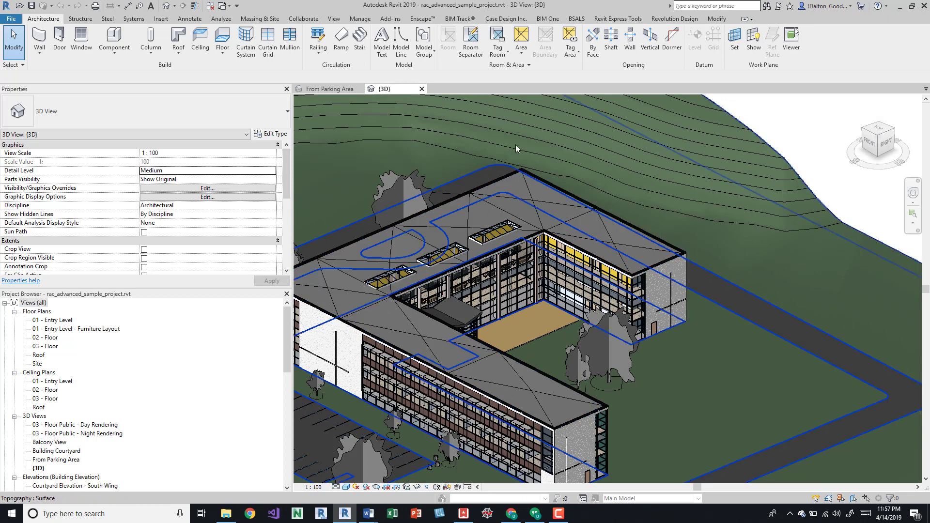
pyautogui.click(670, 292)
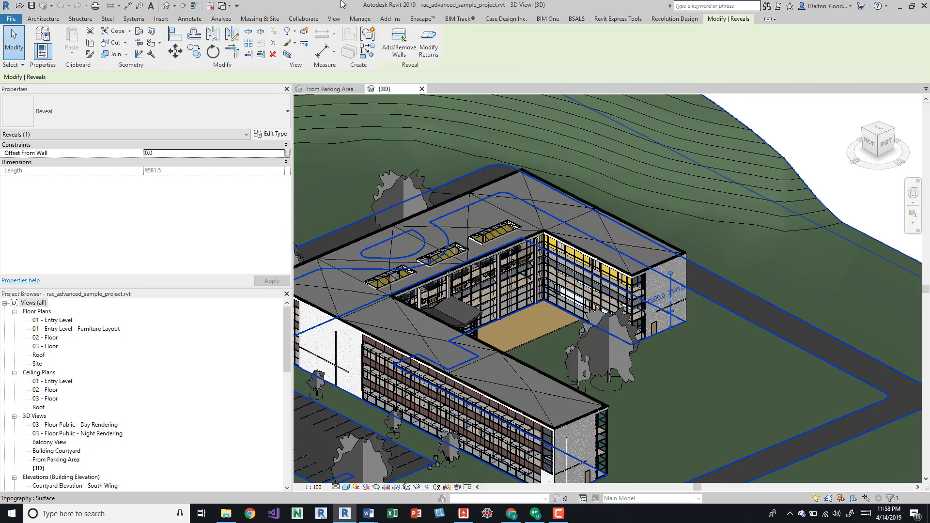
pyautogui.click(822, 105)
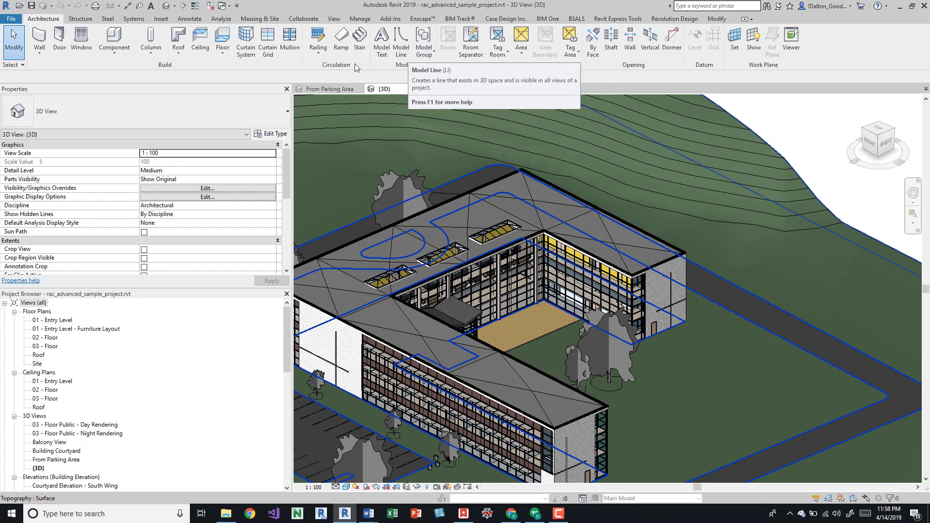
pyautogui.click(80, 19)
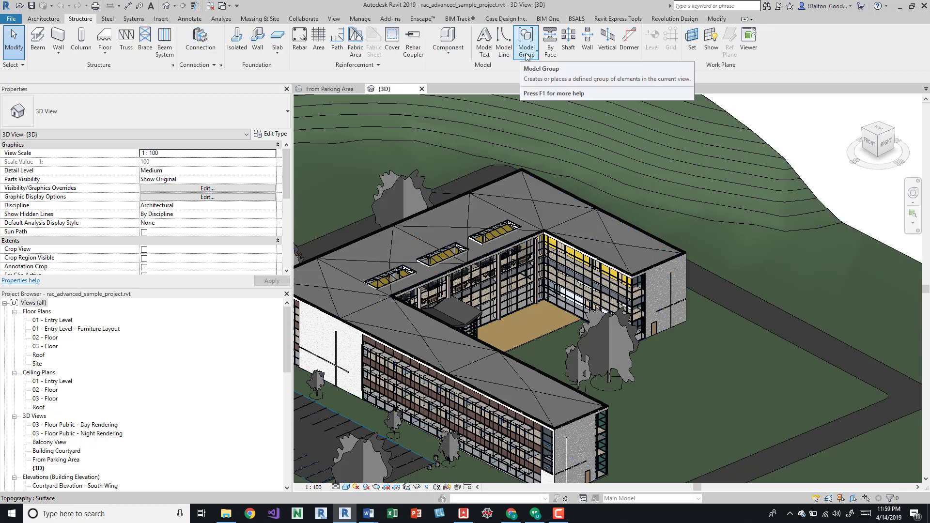
pyautogui.click(136, 21)
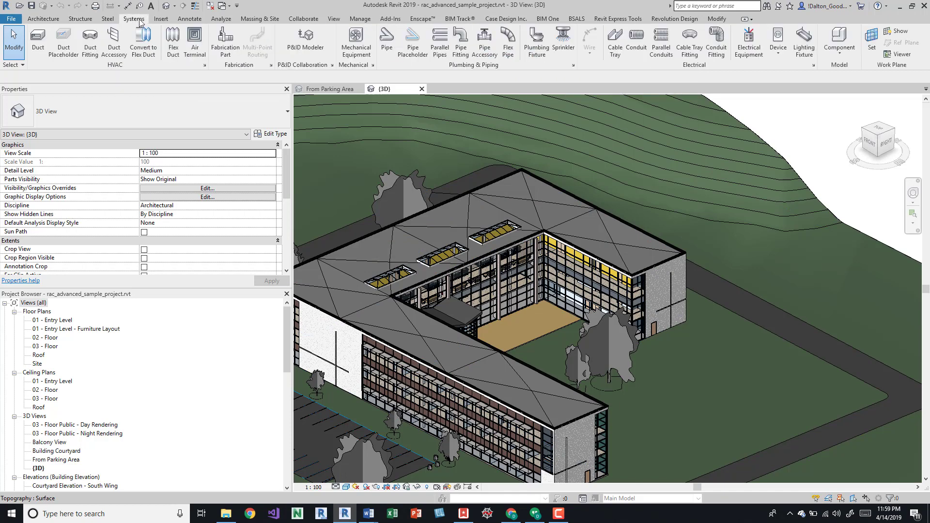
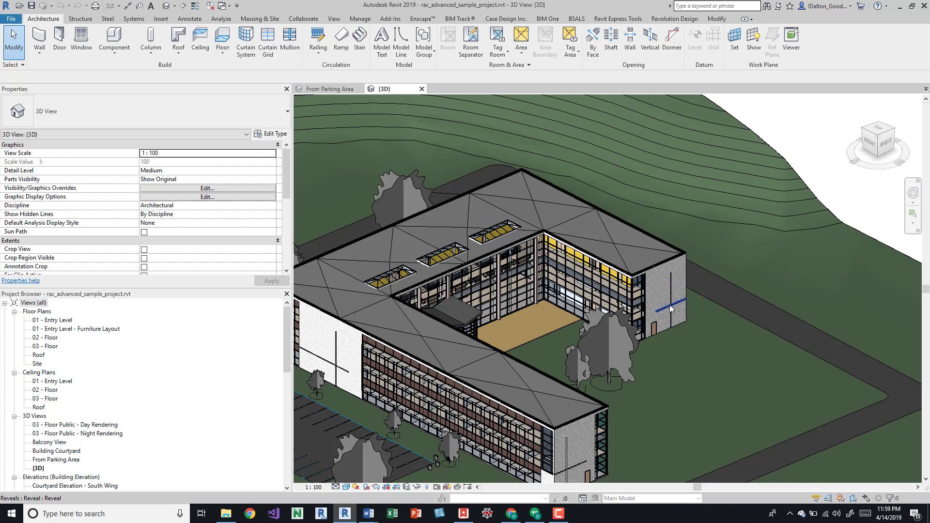
# Step: Select the elements at the stair end of the rear wing and check their categories in the selection filter
pyautogui.scroll(3, 669, 306)
pyautogui.keyDown('shift'); pyautogui.moveTo(665, 297); pyautogui.dragTo(660, 385, button='middle'); pyautogui.keyUp('shift')
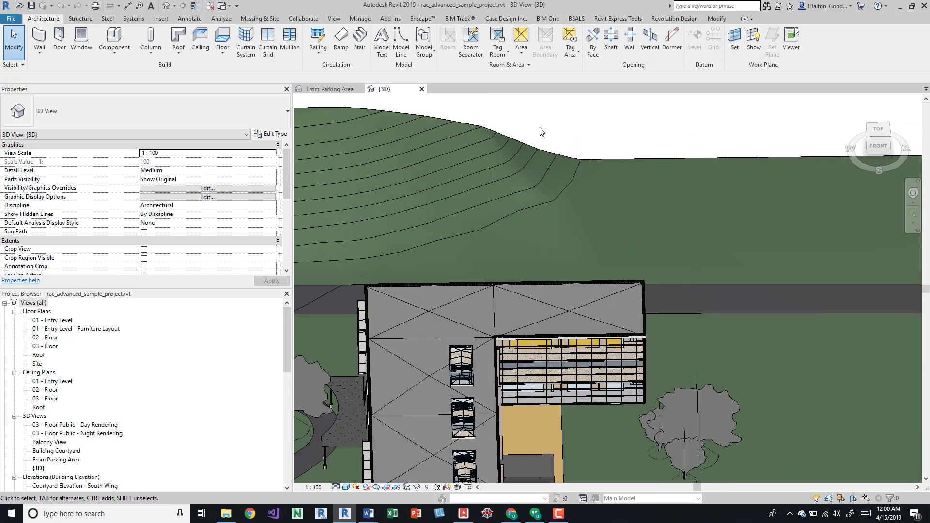
pyautogui.click(670, 411)
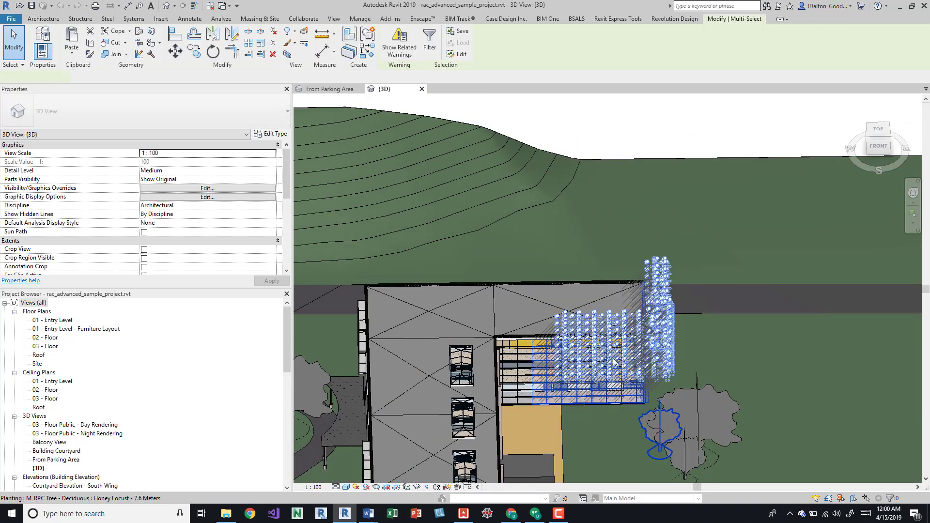
pyautogui.click(429, 44)
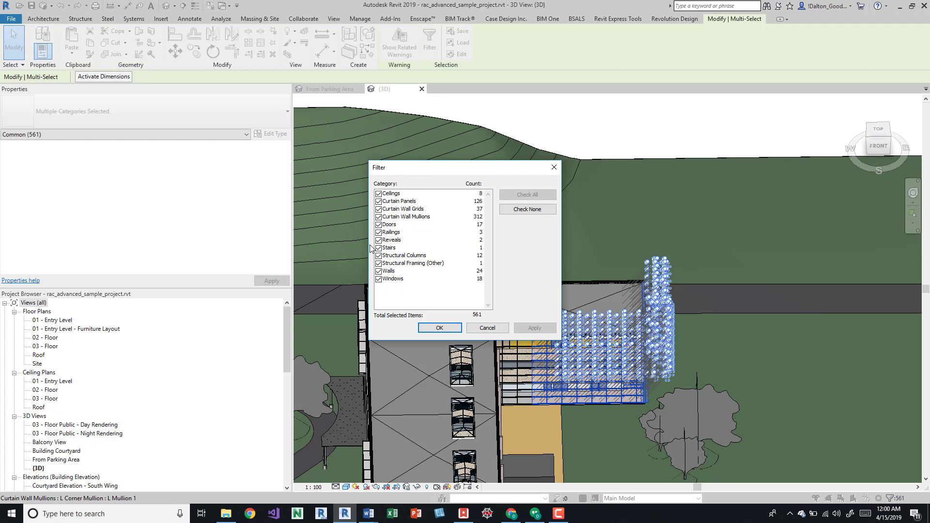
pyautogui.click(439, 329)
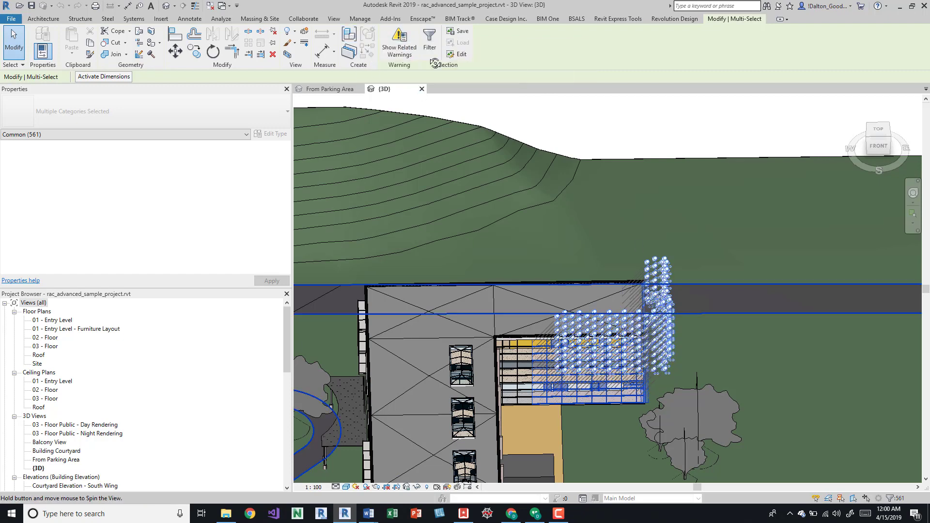
# Step: Filter Curtain Panels, Curtain Wall Grids and Curtain Wall Mullions out of the selection
pyautogui.click(428, 37)
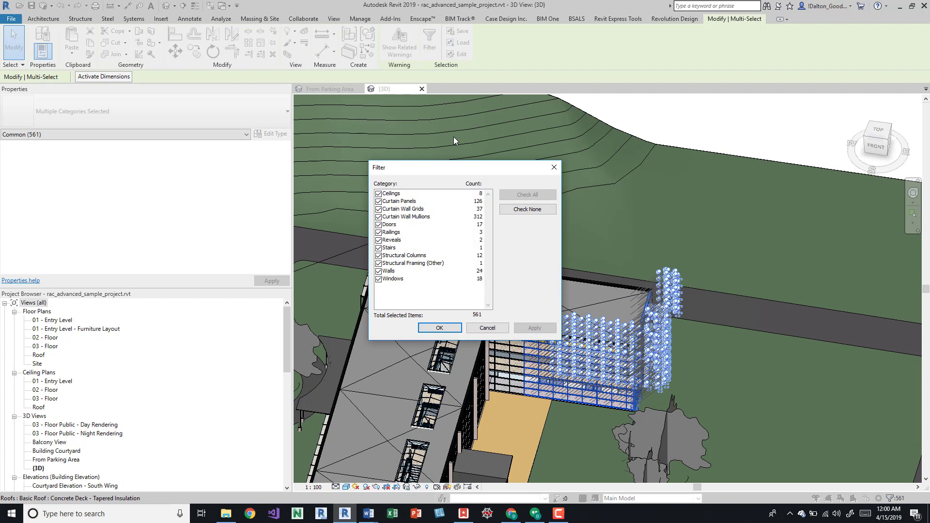
pyautogui.click(386, 203)
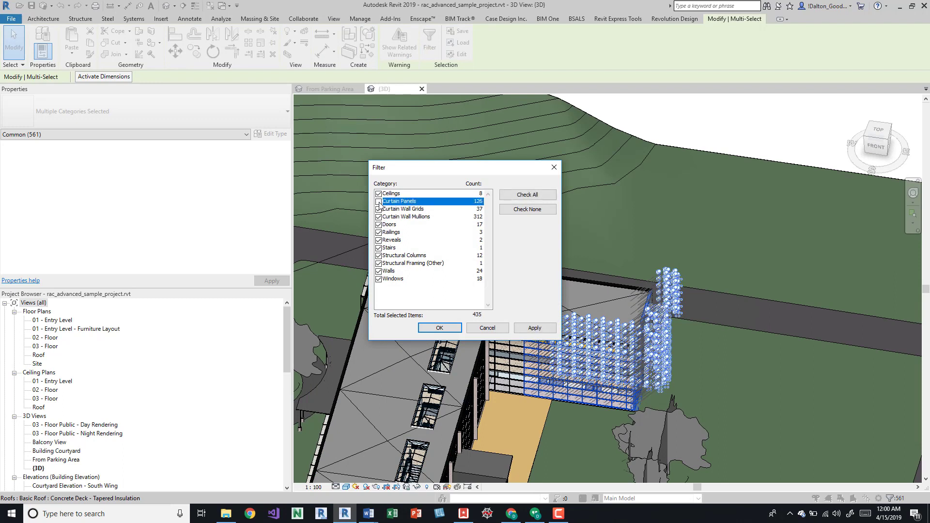
pyautogui.click(379, 210)
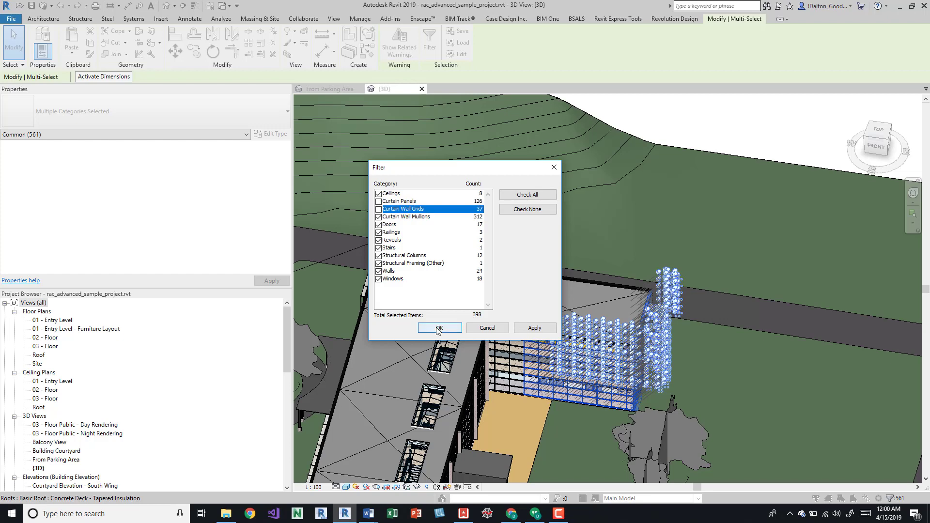
pyautogui.click(378, 217)
pyautogui.click(461, 328)
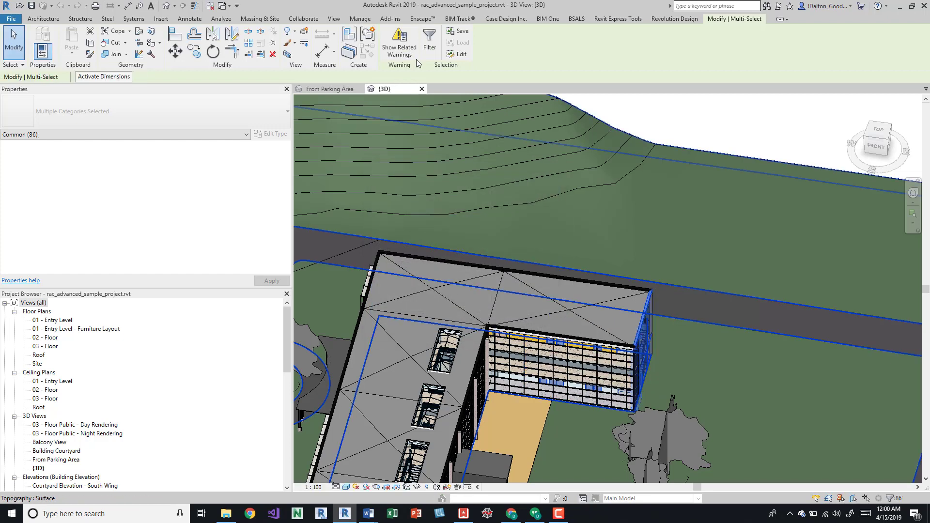
# Step: Create a model group from the filtered elements with the default name, accepting the grid detachment of its structural elements
pyautogui.click(374, 36)
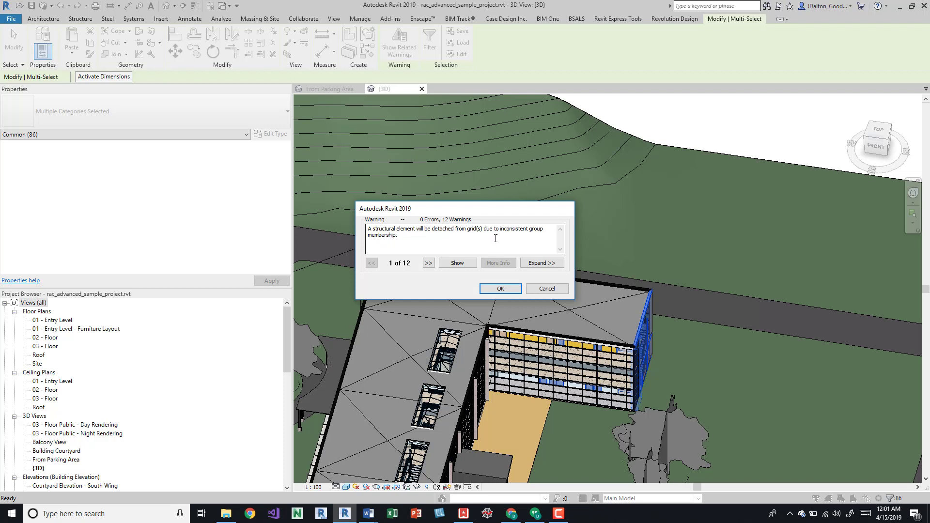
pyautogui.click(495, 289)
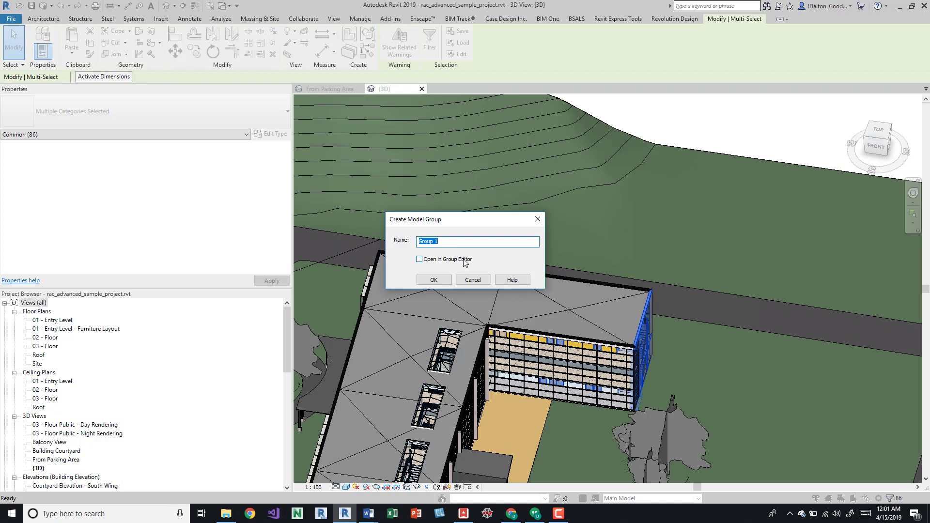
pyautogui.click(435, 280)
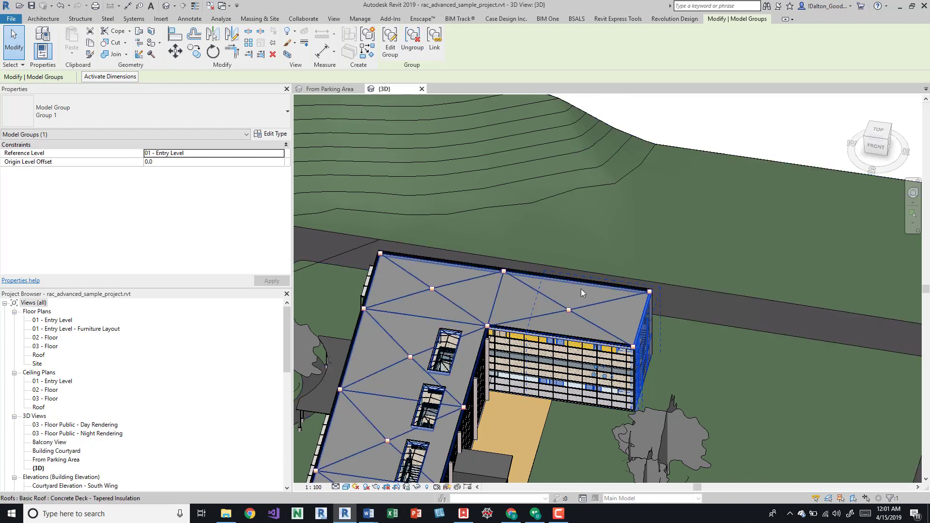
pyautogui.press('Escape')
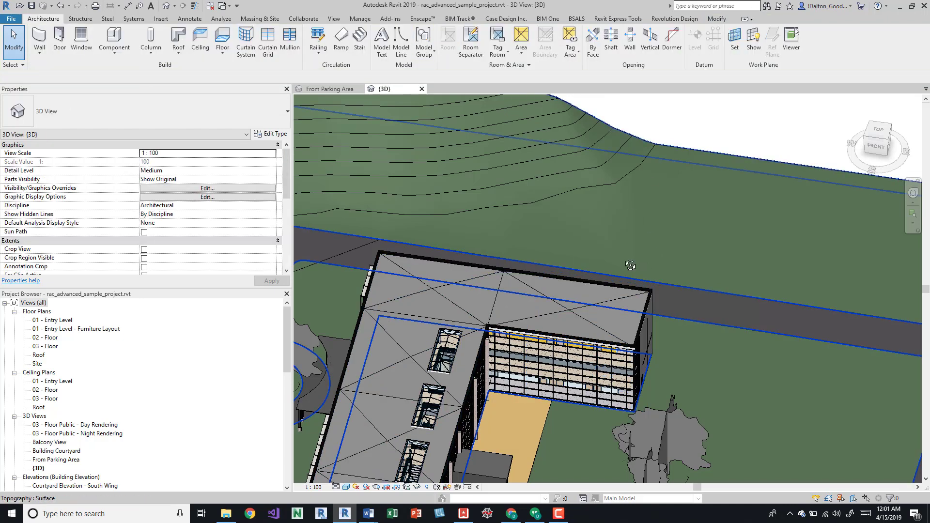
# Step: Open the wing-end model group in the group editor, inspect its members from several angles, and finish editing
pyautogui.keyDown('shift'); pyautogui.moveTo(630, 265); pyautogui.dragTo(604, 216, button='middle'); pyautogui.keyUp('shift')
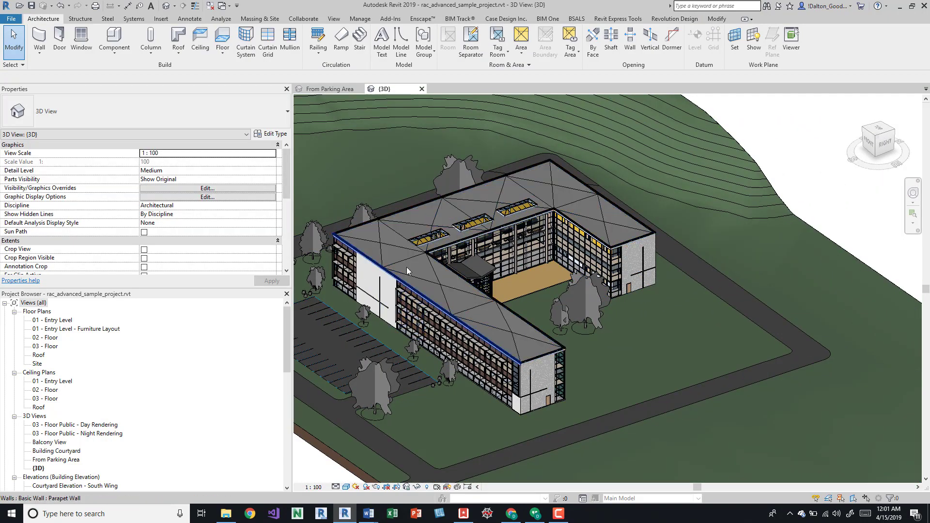
pyautogui.click(590, 256)
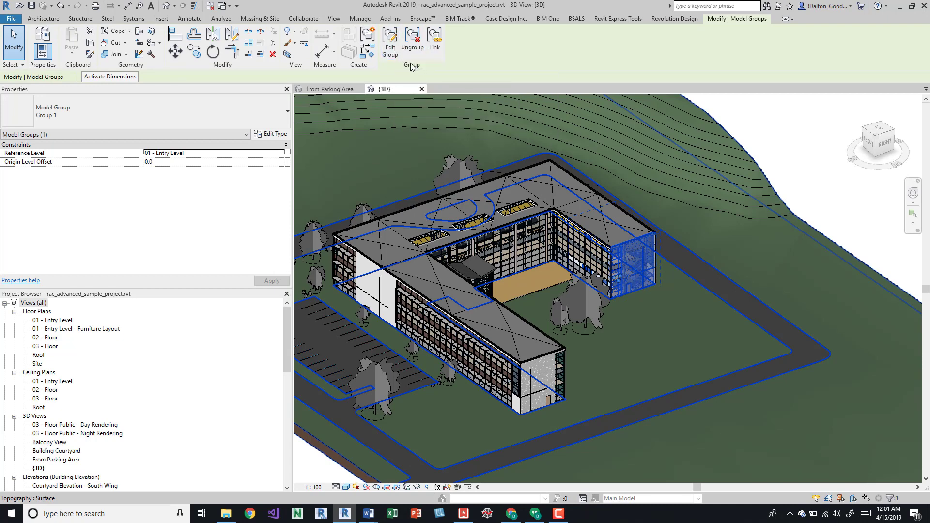
pyautogui.click(391, 50)
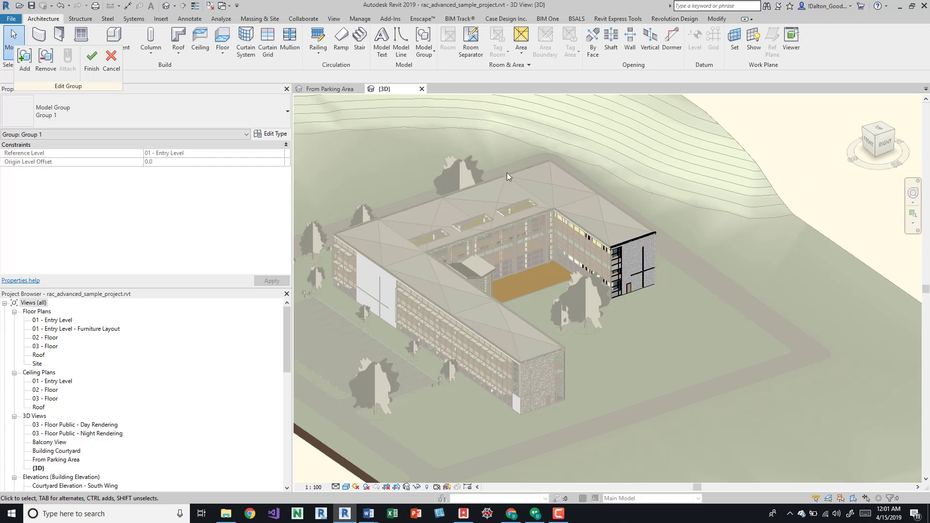
pyautogui.scroll(5, 641, 264)
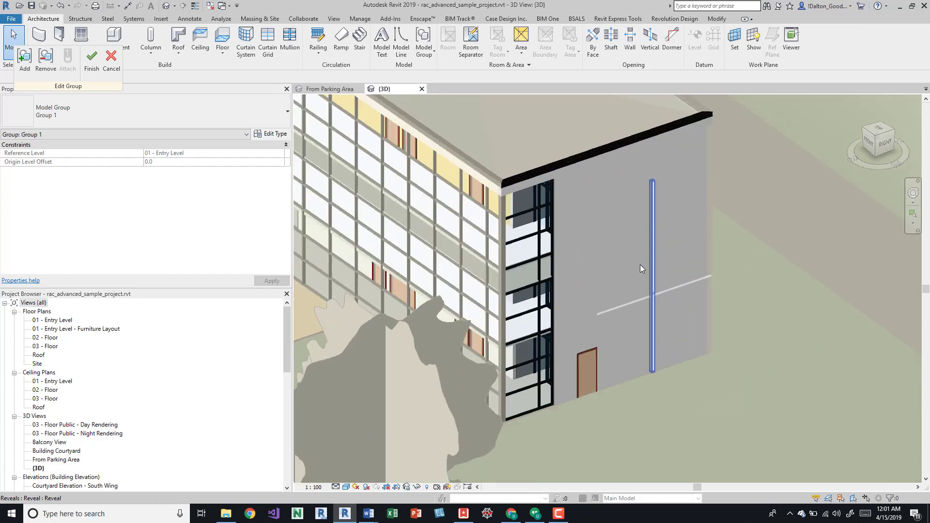
pyautogui.moveTo(621, 272)
pyautogui.keyDown('shift'); pyautogui.mouseDown(button='middle')
pyautogui.moveTo(613, 277)
pyautogui.moveTo(619, 266)
pyautogui.mouseUp(button='middle'); pyautogui.keyUp('shift')
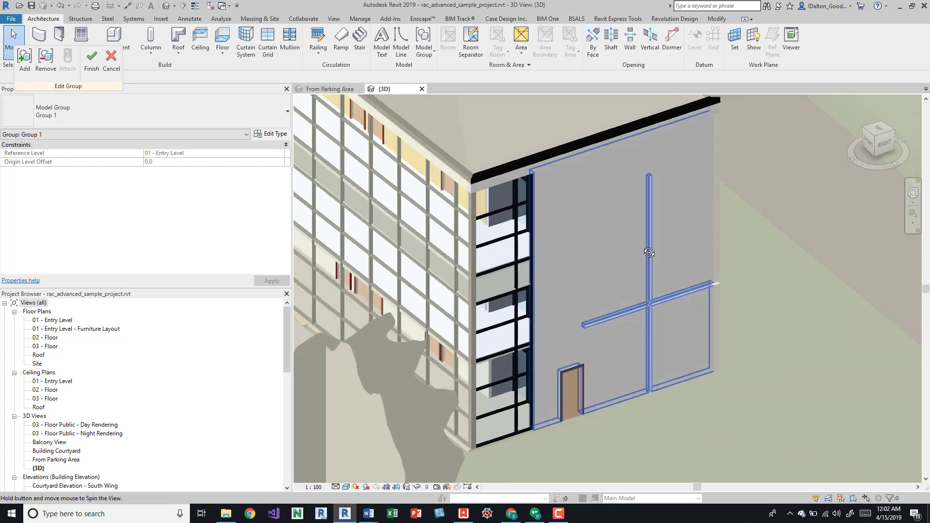
pyautogui.keyDown('shift'); pyautogui.moveTo(643, 271); pyautogui.dragTo(619, 335, button='middle'); pyautogui.keyUp('shift')
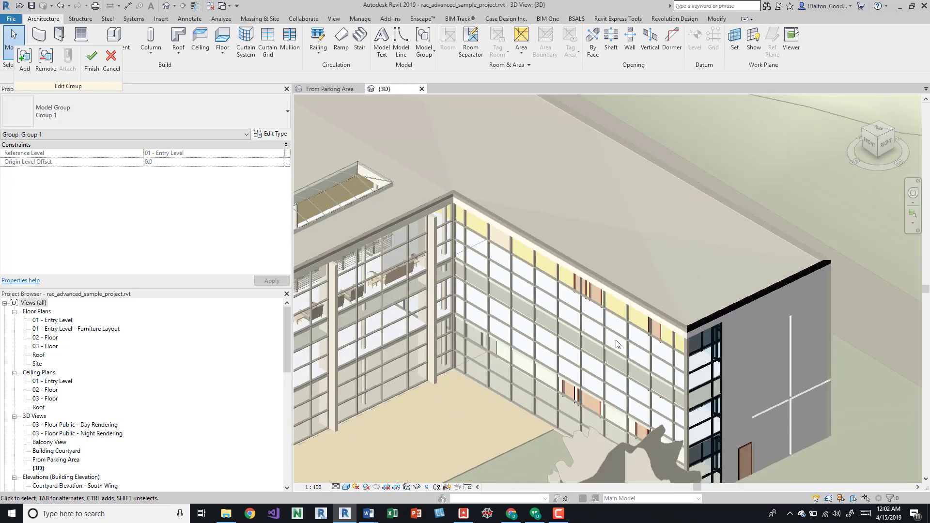
pyautogui.moveTo(85, 86); pyautogui.dragTo(520, 286)
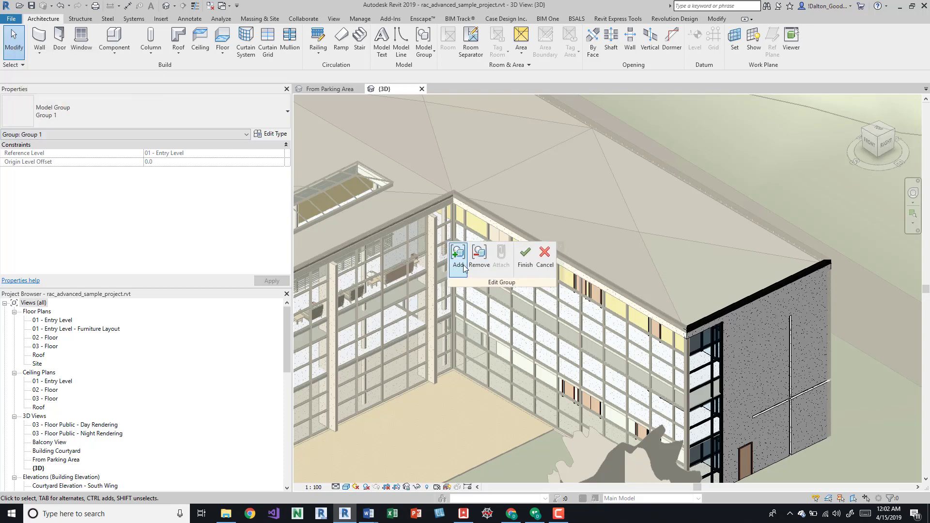
pyautogui.click(525, 259)
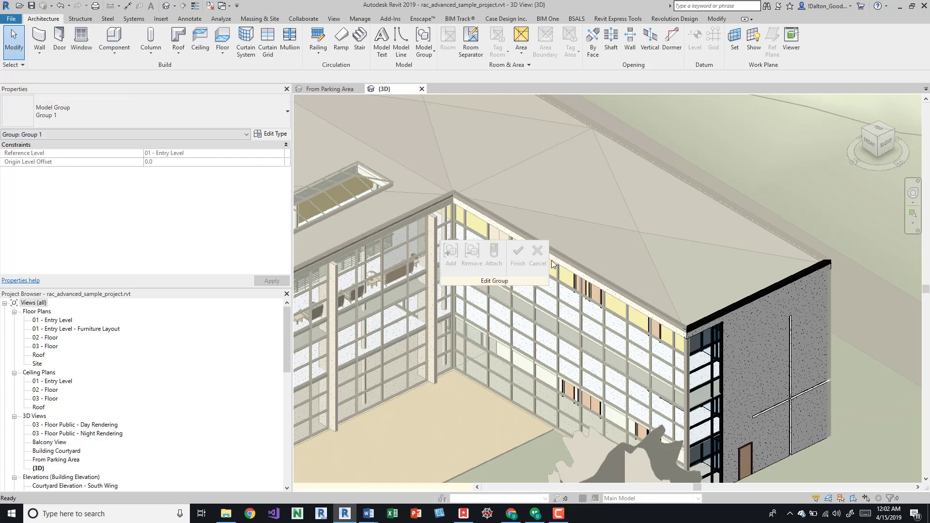
# Step: Convert the wing-end model group to a link, replacing it with a new project file saved to the Desktop under the group's name
pyautogui.scroll(-8, 706, 239)
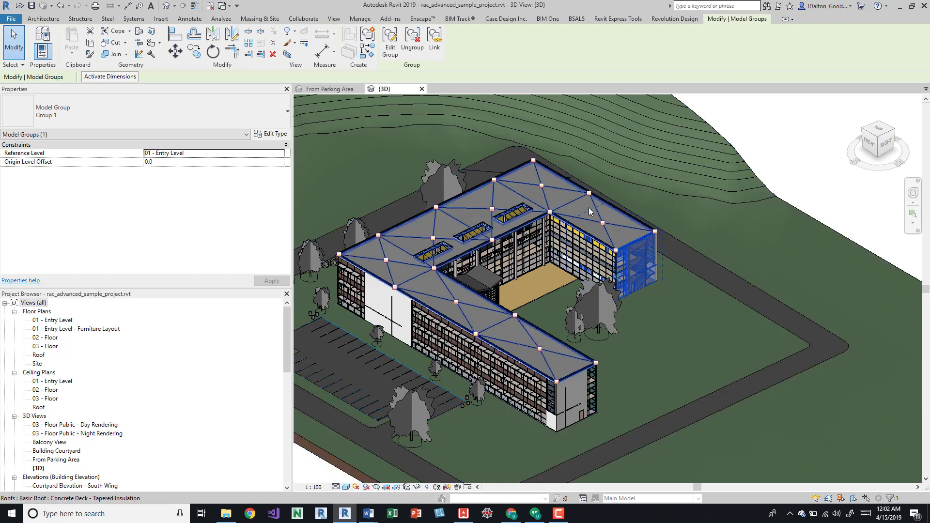
pyautogui.scroll(3, 589, 208)
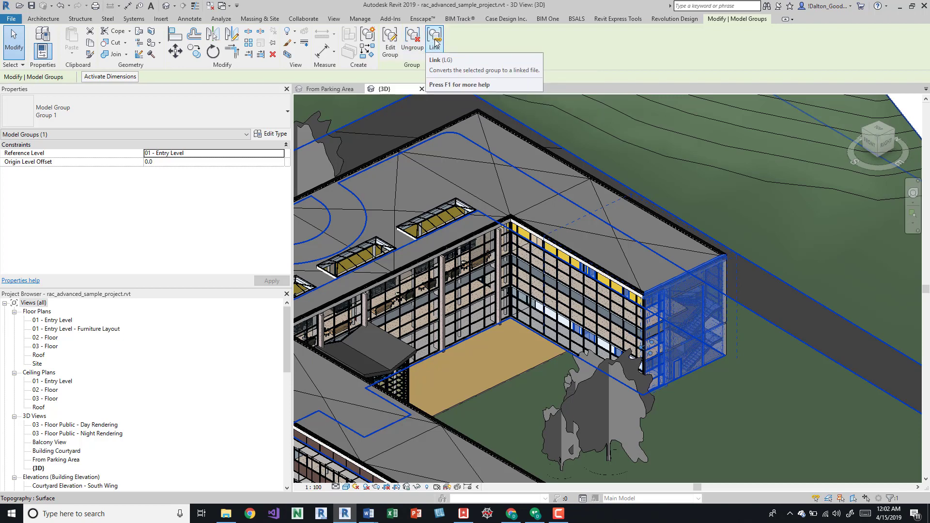
pyautogui.click(435, 43)
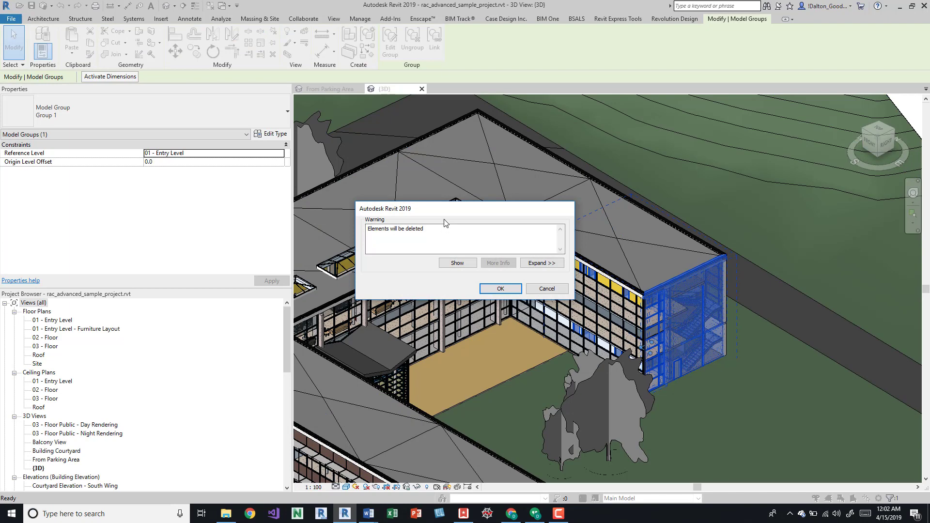
pyautogui.click(504, 290)
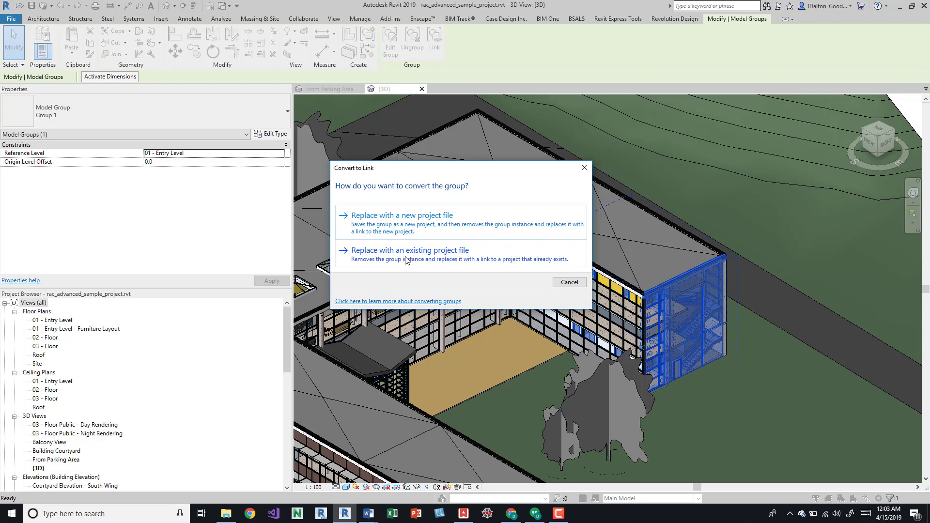
pyautogui.click(430, 214)
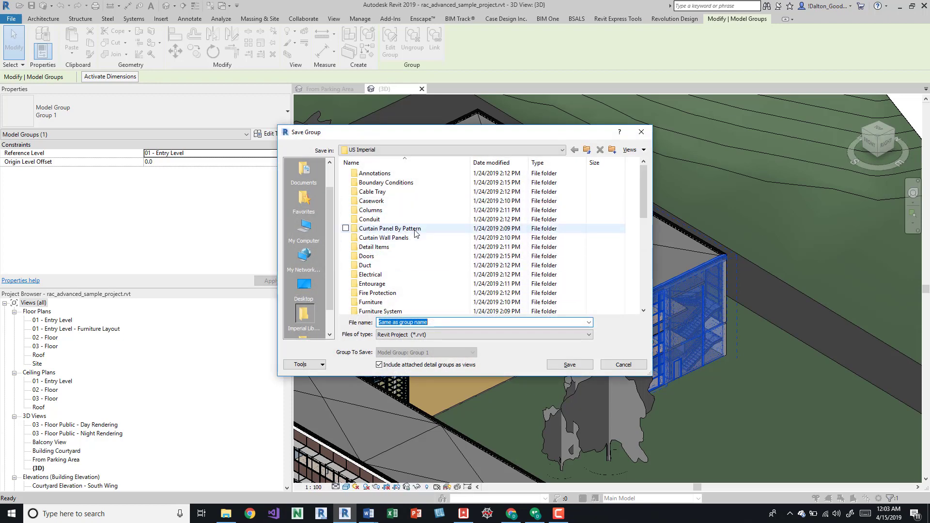
pyautogui.click(317, 288)
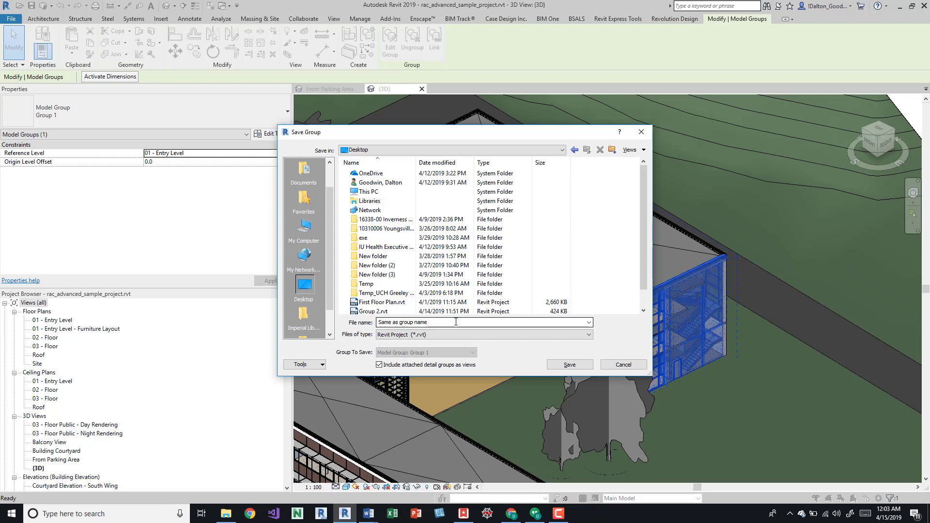
pyautogui.click(566, 365)
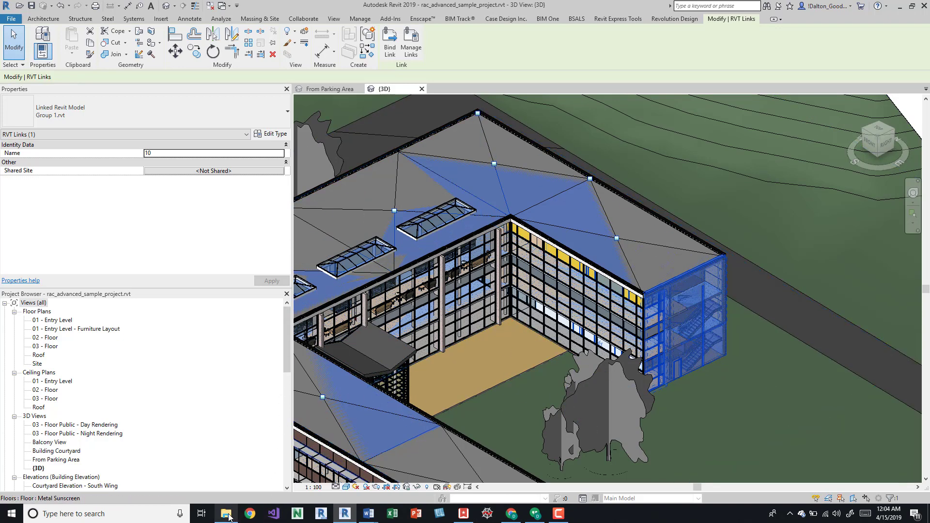
# Step: Switch to File Explorer's Desktop folder, locate the exported Group 1.rvt file, and close the folder window
pyautogui.moveTo(226, 515)
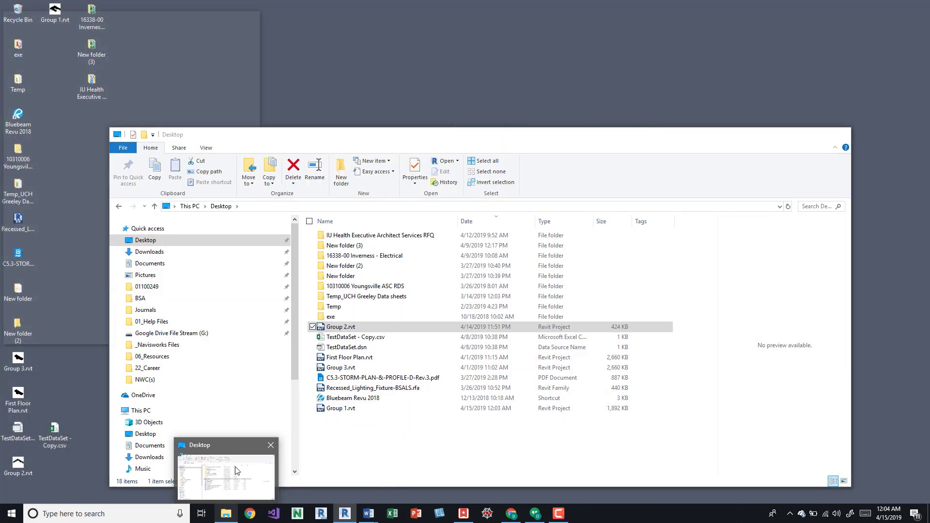
pyautogui.click(237, 471)
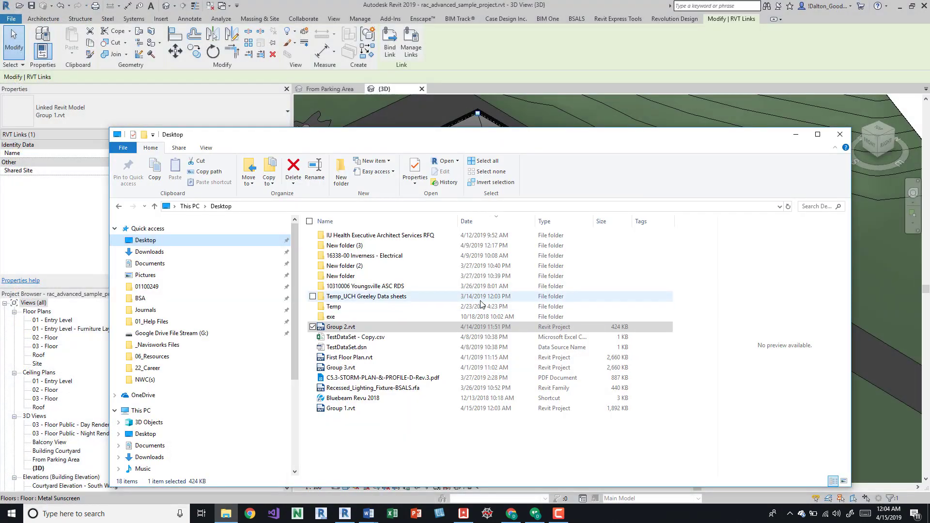
pyautogui.click(357, 410)
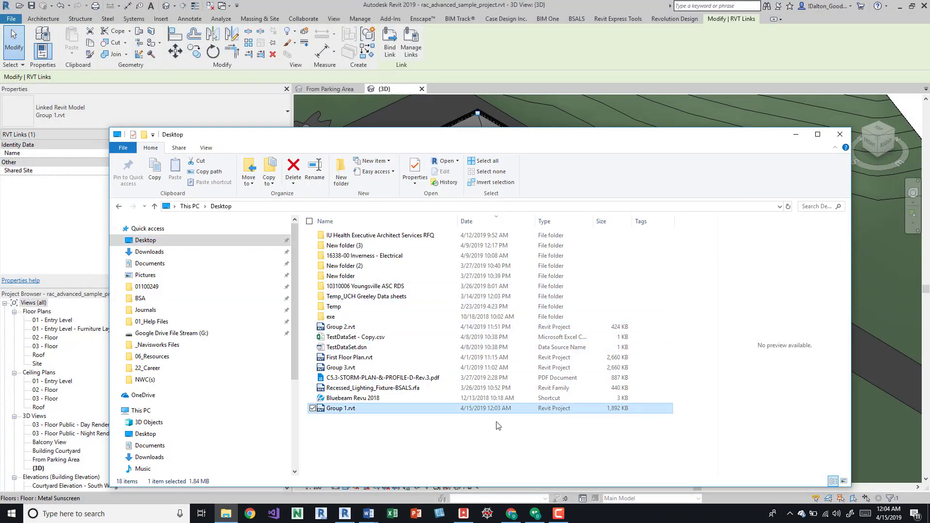
pyautogui.click(847, 140)
# Step: Hide the Group 1.rvt link in the 3D view and inspect the opening left at the wing end
pyautogui.scroll(-5, 600, 187)
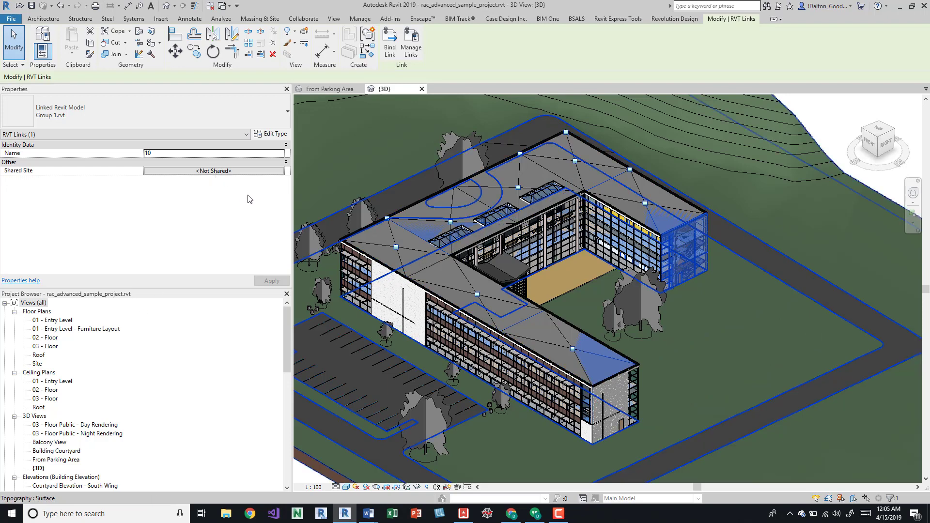
pyautogui.scroll(5, 668, 229)
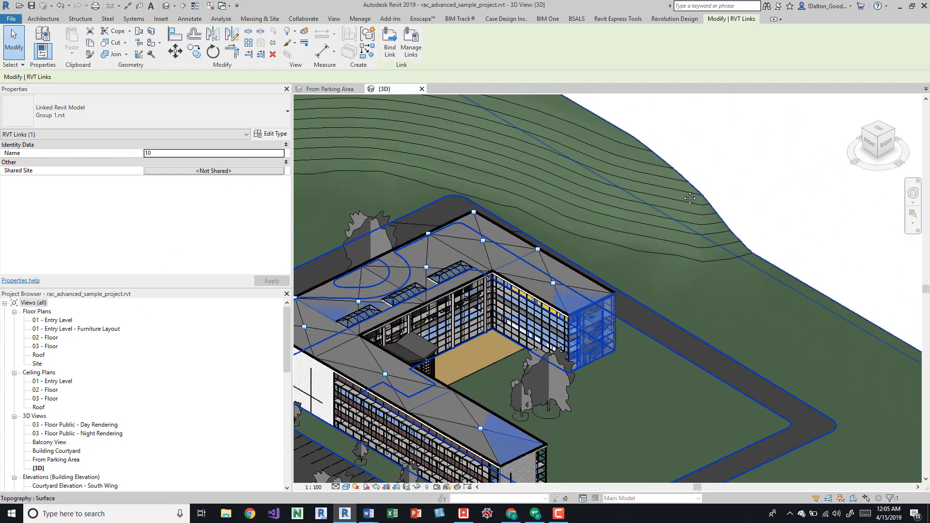
pyautogui.press('Escape')
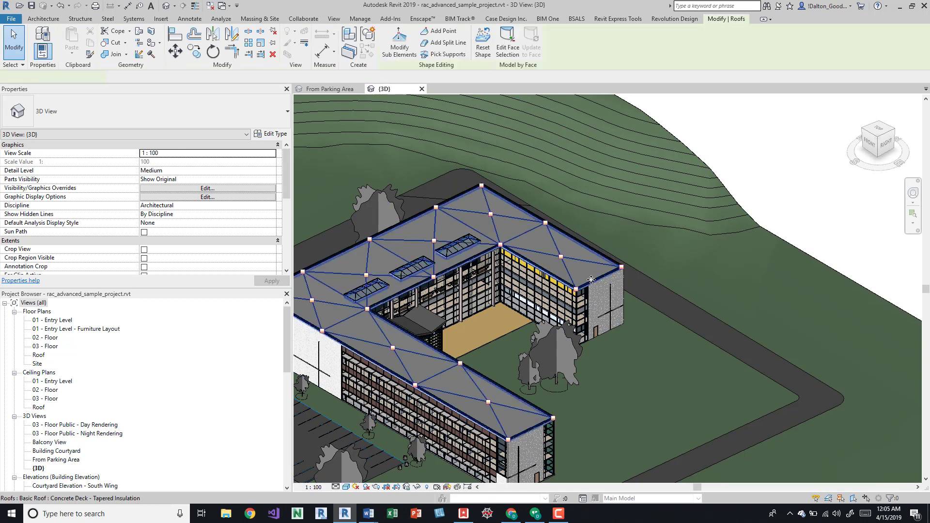
pyautogui.click(601, 293)
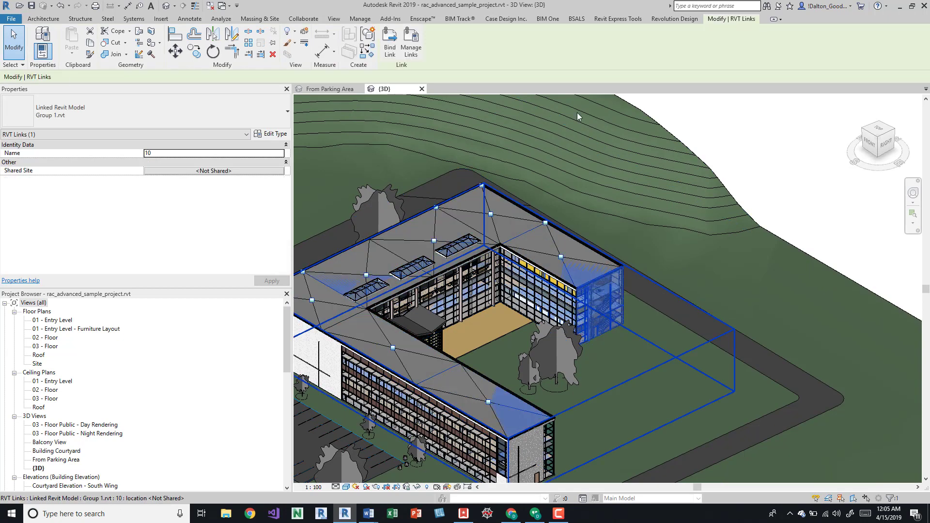
pyautogui.rightClick(606, 304)
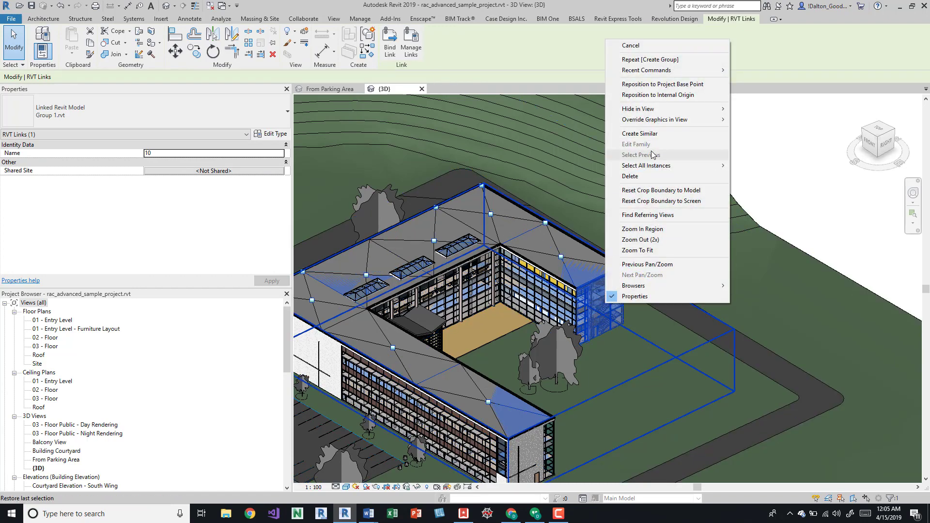
pyautogui.moveTo(662, 108)
pyautogui.click(753, 109)
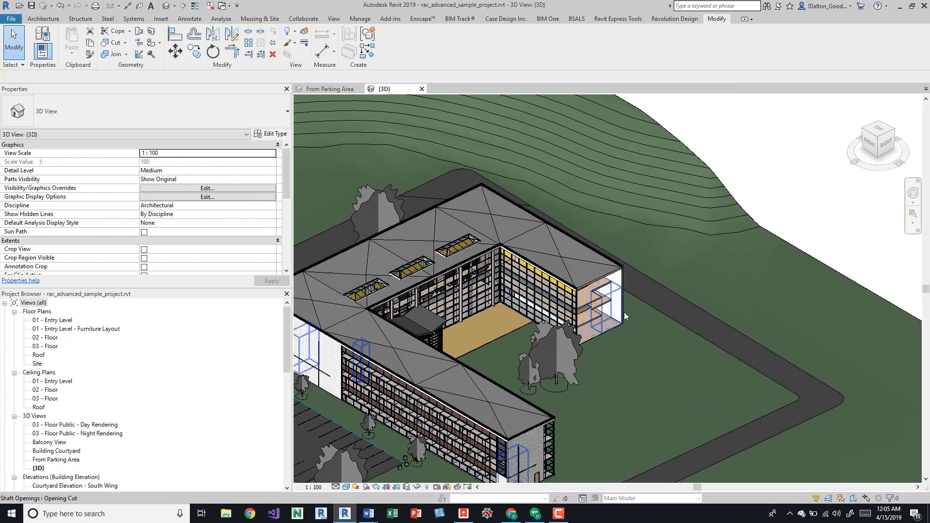
pyautogui.keyDown('shift'); pyautogui.moveTo(600, 303); pyautogui.dragTo(636, 311, button='middle'); pyautogui.keyUp('shift')
pyautogui.scroll(-4, 636, 310)
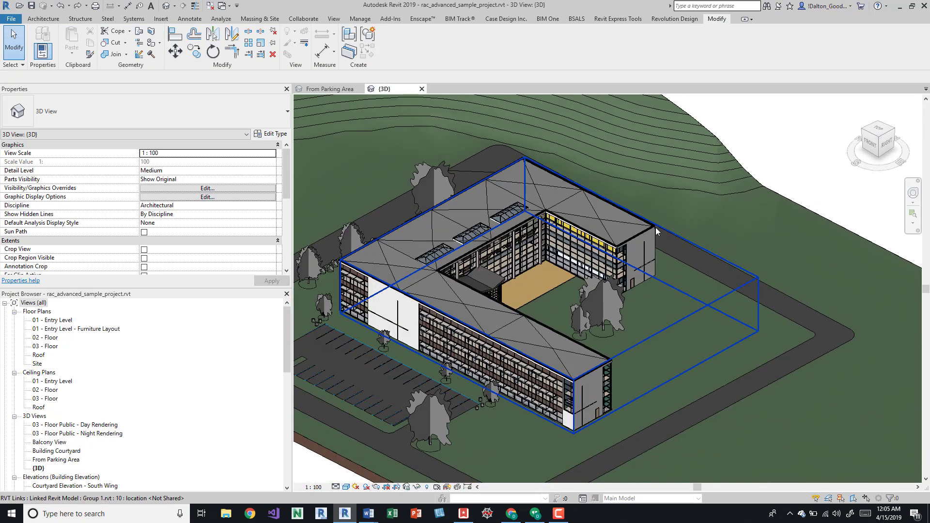
# Step: Close both open views of the sample project, saving the changes to rac_advanced_sample_project.rvt
pyautogui.click(422, 89)
pyautogui.click(363, 90)
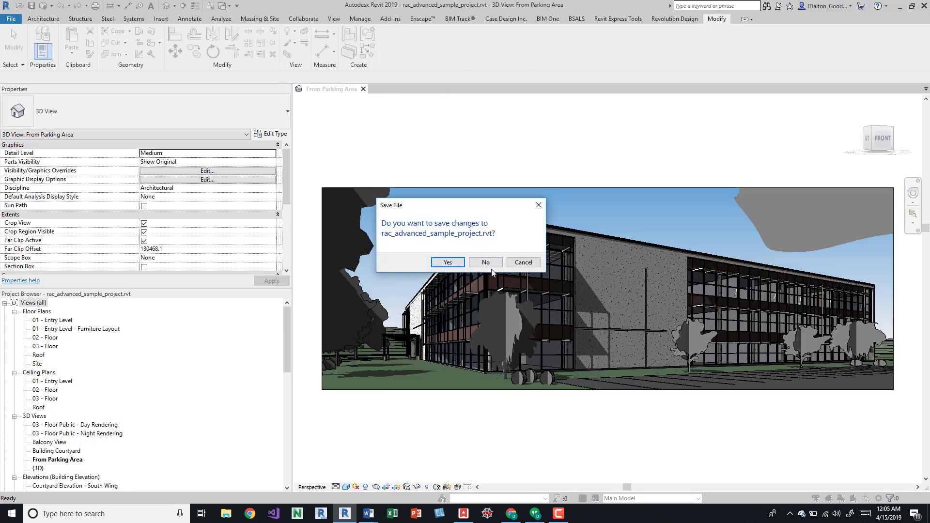
pyautogui.click(449, 262)
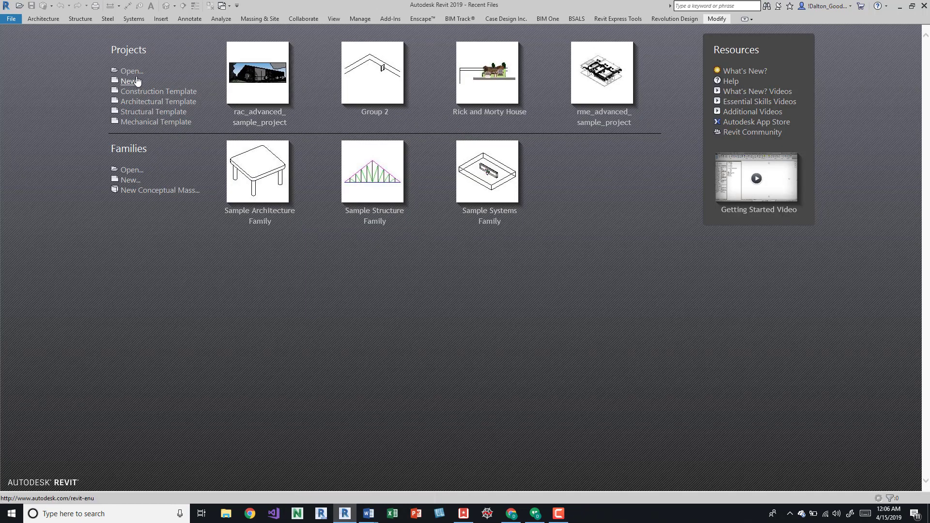
# Step: Open the Group 1.rvt project from the Desktop and view its geometry in 3D
pyautogui.click(133, 71)
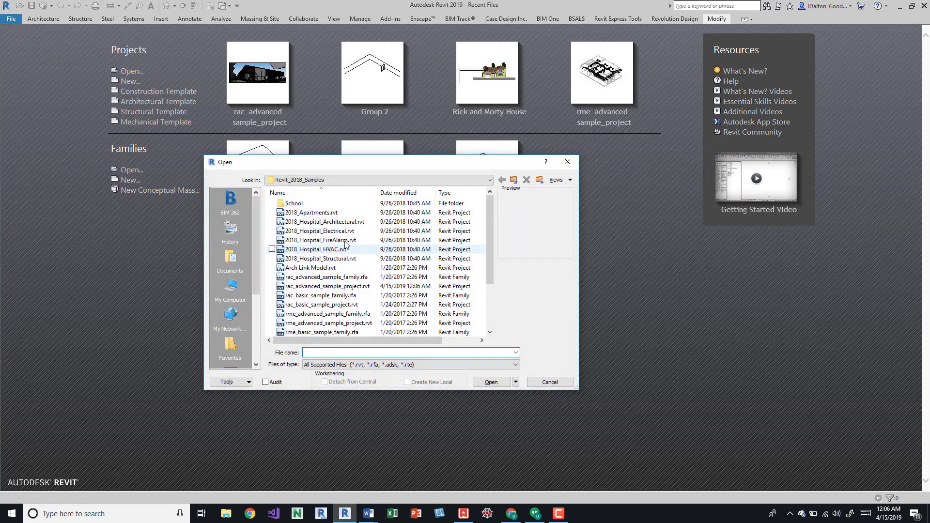
pyautogui.click(230, 287)
pyautogui.scroll(-2, 320, 287)
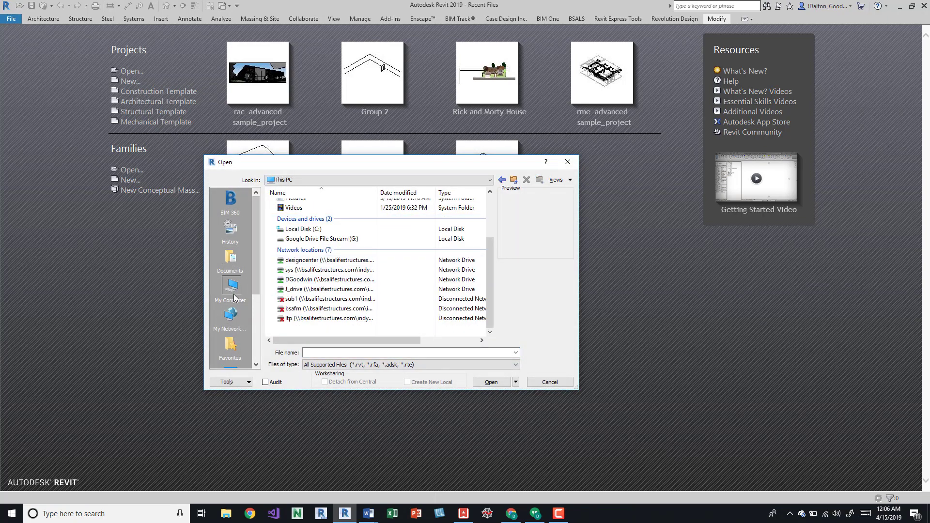
pyautogui.scroll(-2, 235, 297)
pyautogui.click(230, 257)
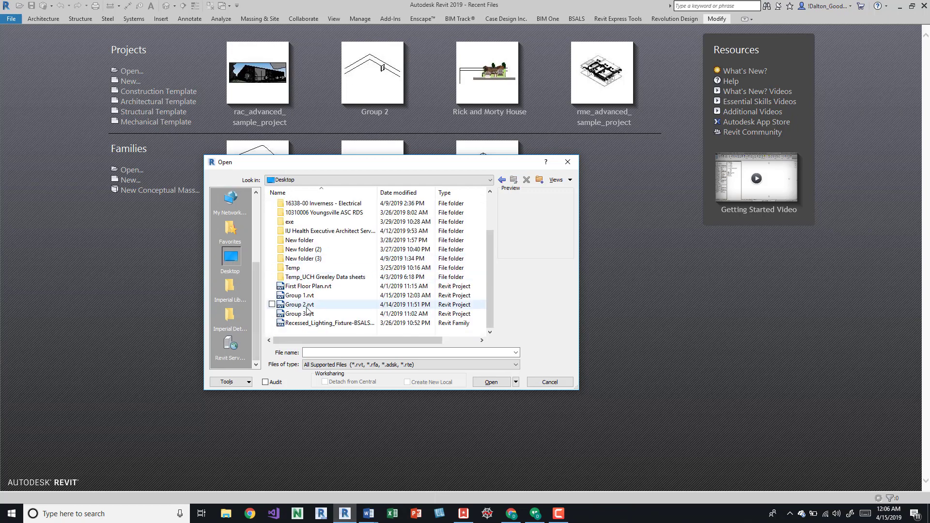
pyautogui.click(300, 296)
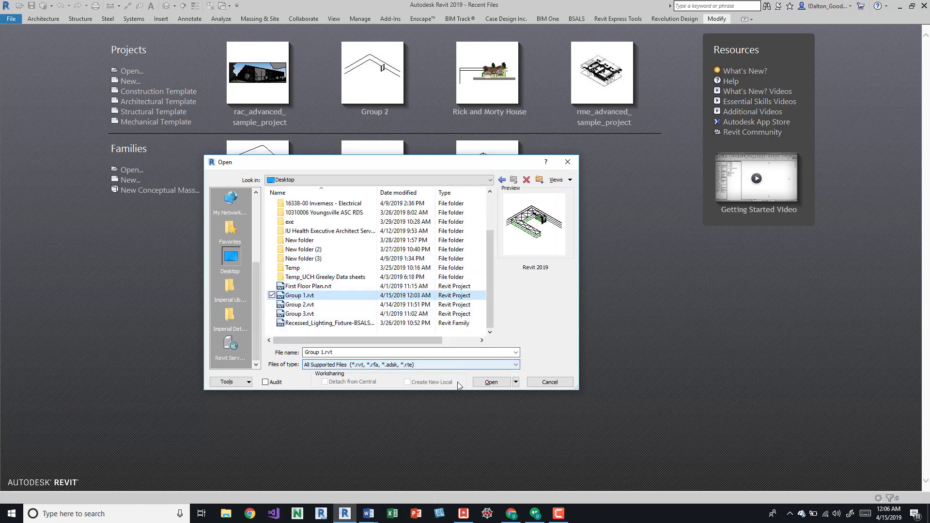
pyautogui.click(492, 383)
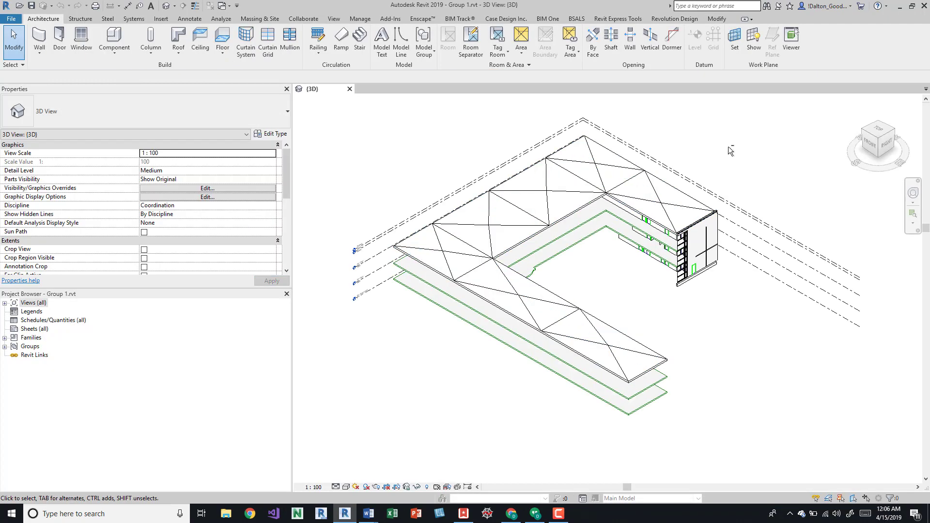
pyautogui.keyDown('shift'); pyautogui.moveTo(659, 181); pyautogui.dragTo(481, 161, button='middle'); pyautogui.keyUp('shift')
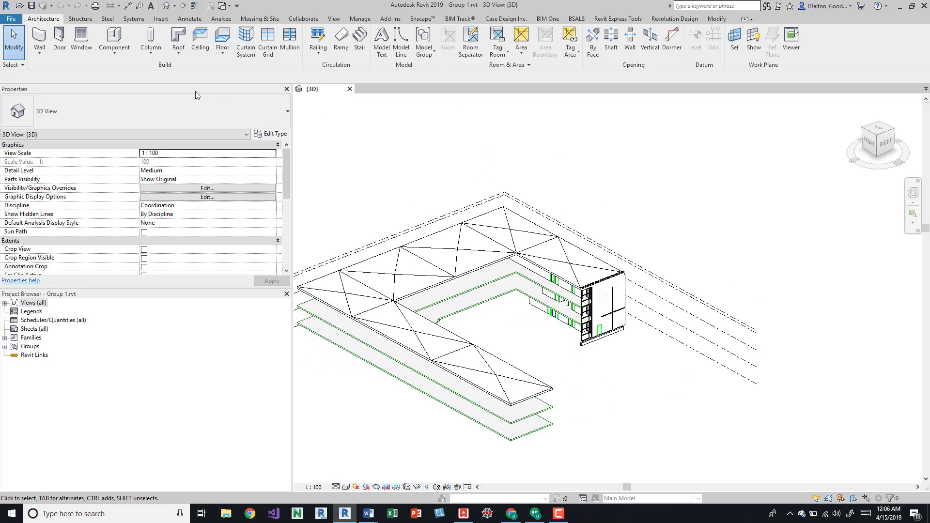
# Step: Start adding a Revit link through Manage Links and browse to the BIM folder inside OneDrive's Information_1 folder
pyautogui.click(359, 18)
pyautogui.click(630, 48)
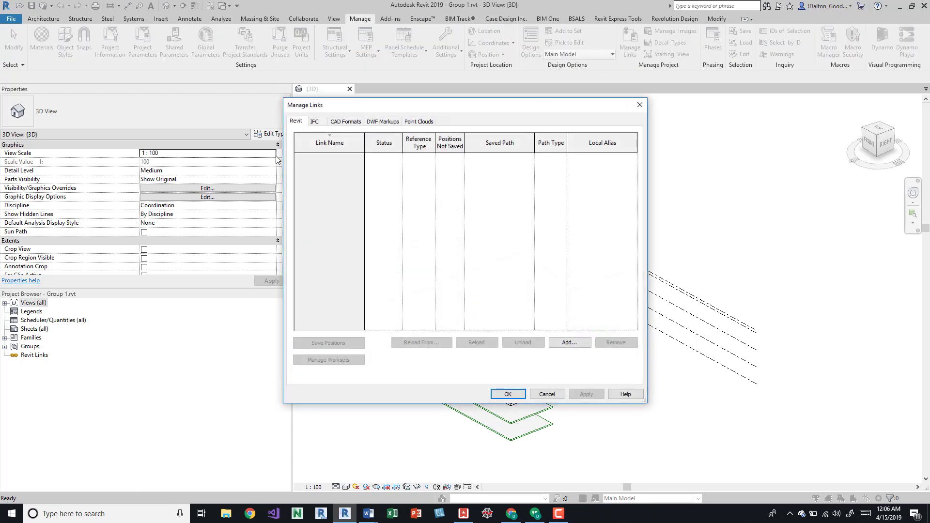
pyautogui.click(570, 342)
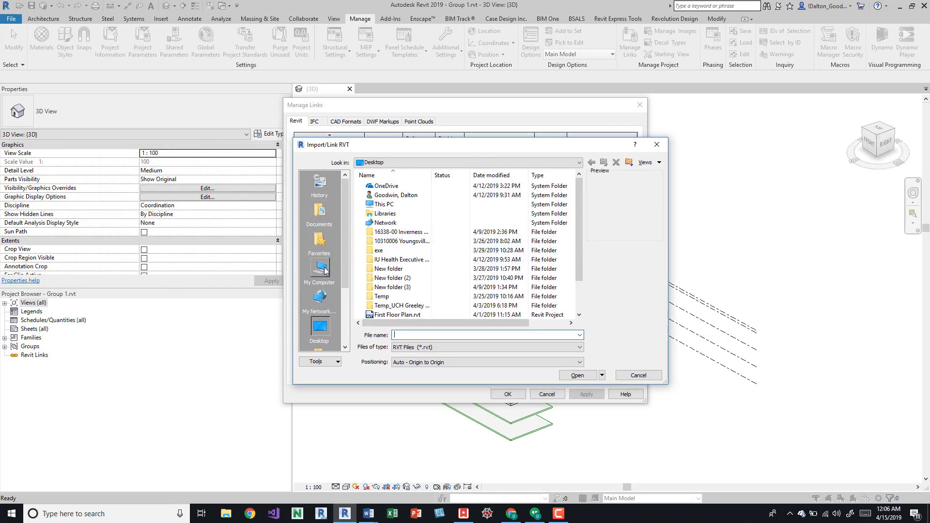
pyautogui.doubleClick(386, 185)
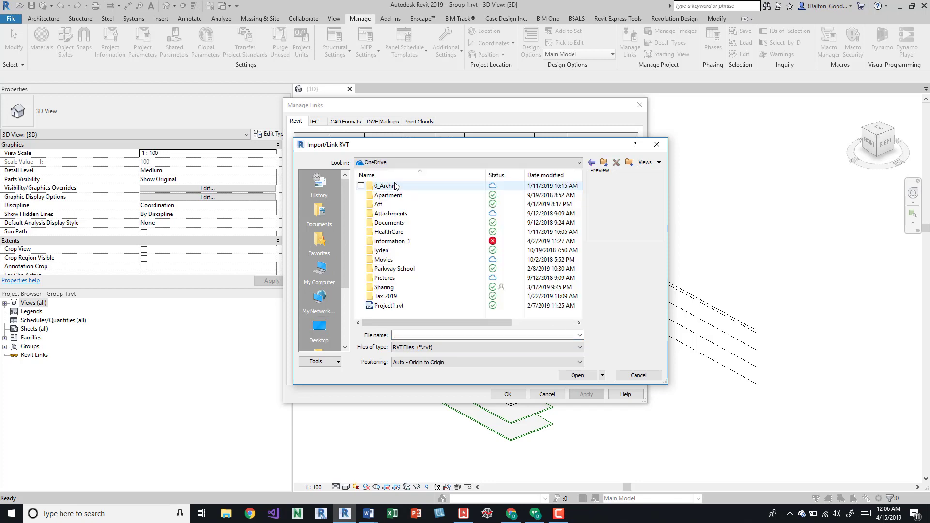
pyautogui.doubleClick(391, 240)
pyautogui.doubleClick(388, 204)
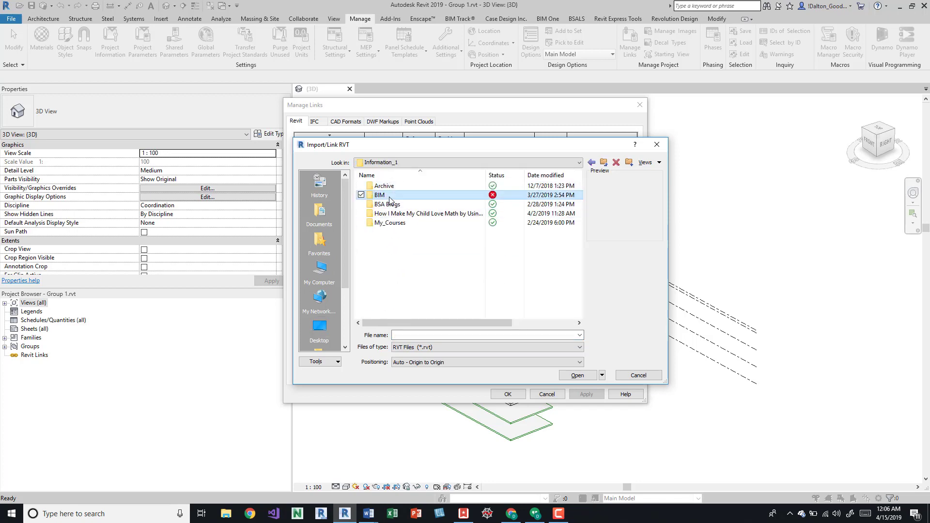
# Step: Browse from the BIM folder through 01_Revit and 14_Sample_Projects to the Revit_2018_Samples folder
pyautogui.scroll(-3, 396, 209)
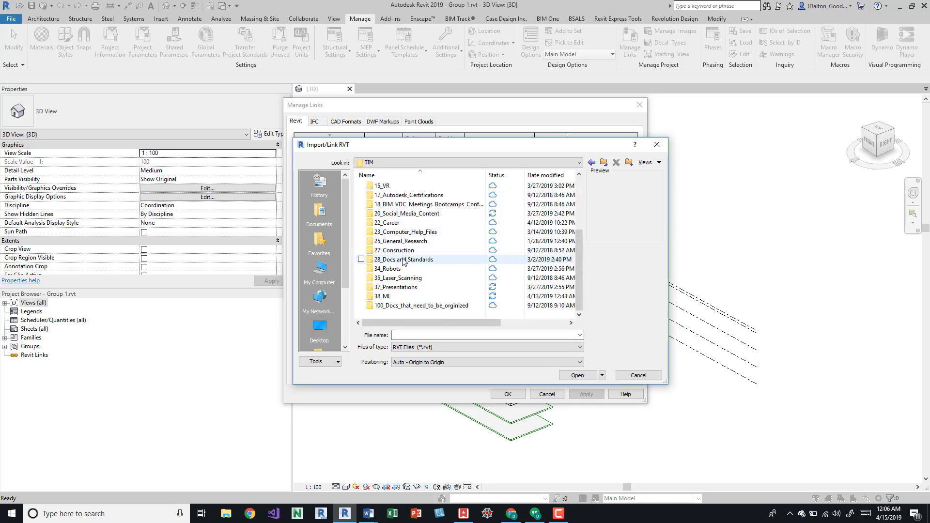
pyautogui.scroll(1, 398, 269)
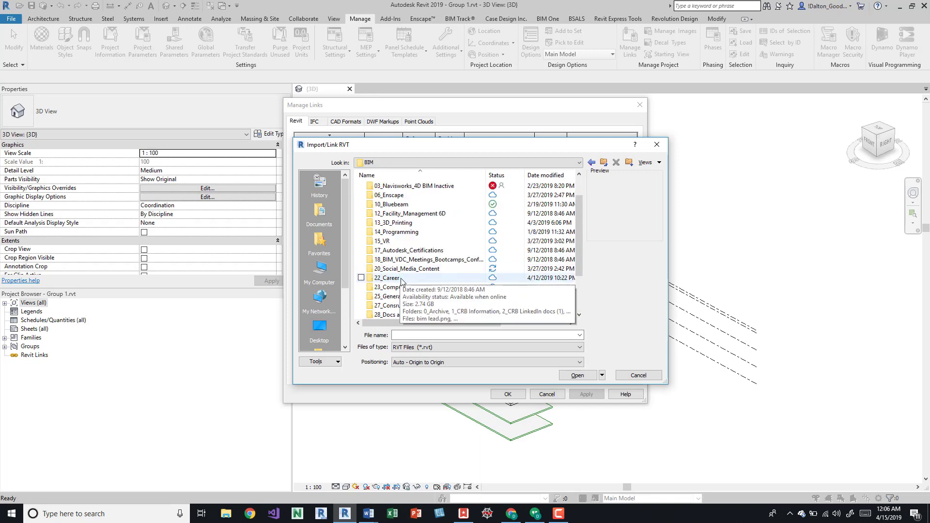
pyautogui.scroll(-1, 410, 280)
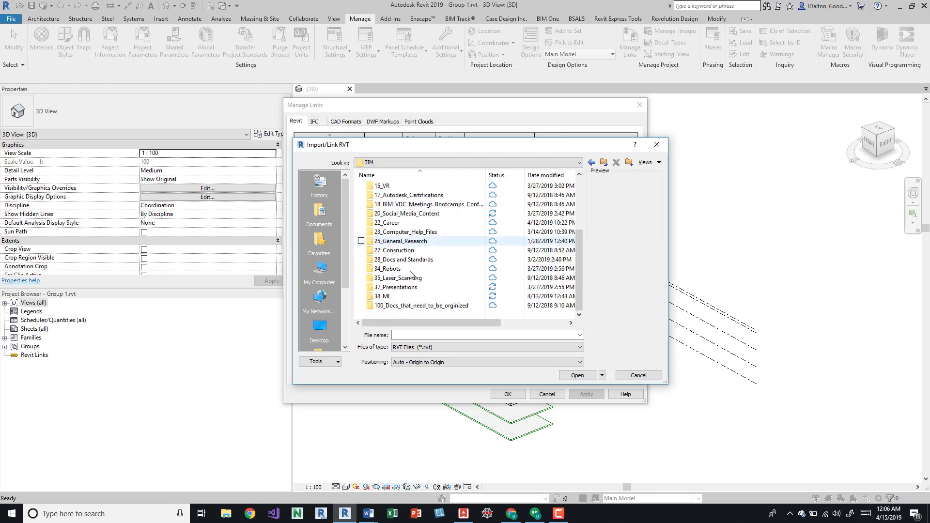
pyautogui.scroll(3, 409, 264)
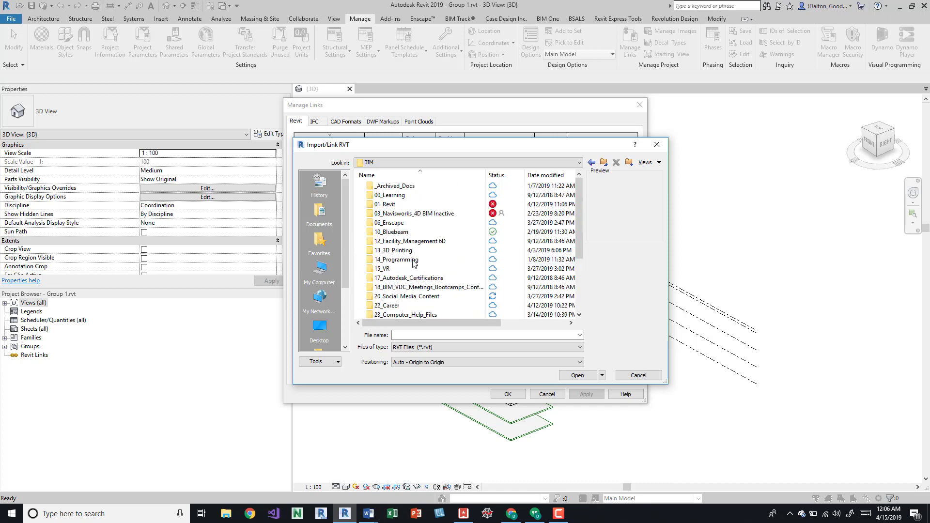
pyautogui.doubleClick(403, 206)
pyautogui.scroll(-3, 409, 262)
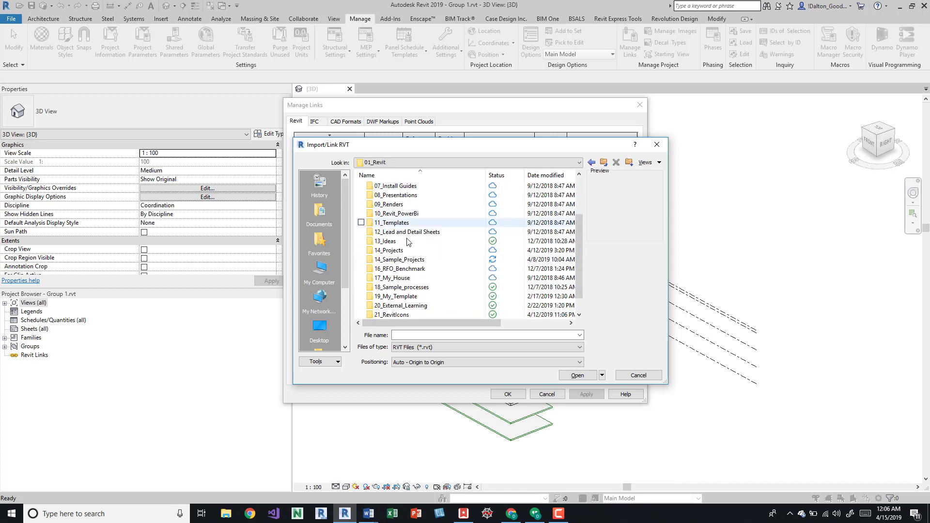
pyautogui.doubleClick(407, 269)
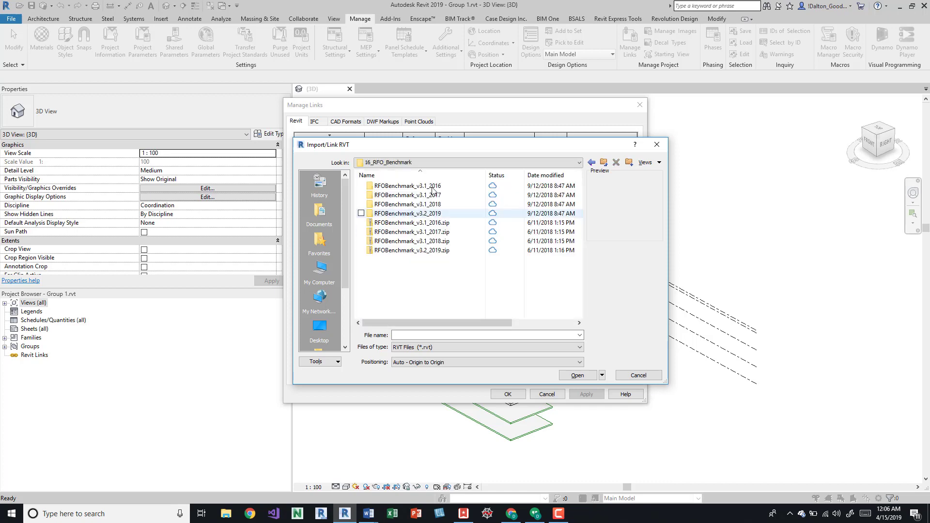
pyautogui.click(603, 162)
pyautogui.scroll(-1, 407, 271)
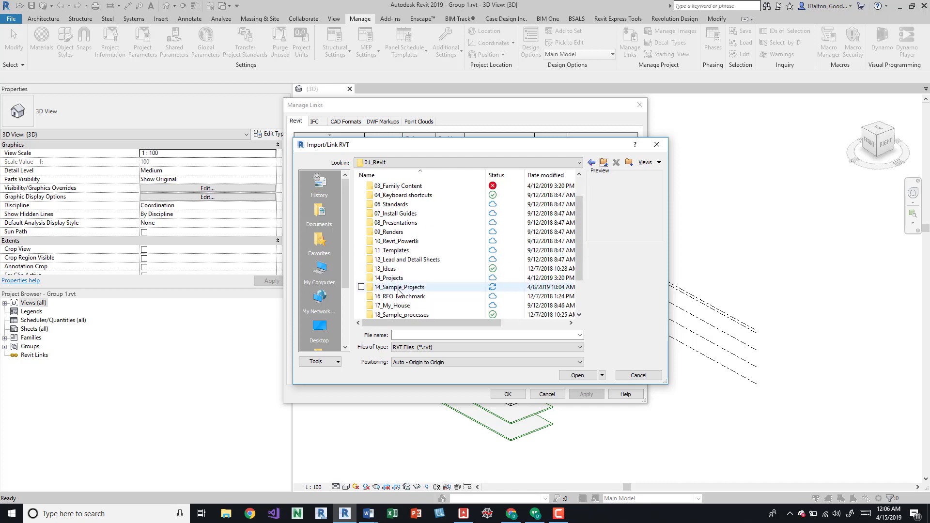
pyautogui.doubleClick(399, 293)
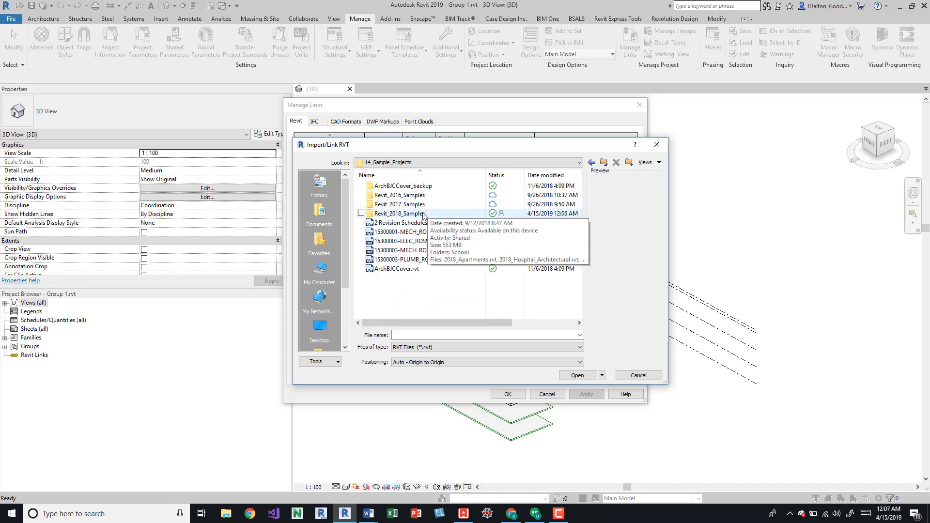
pyautogui.doubleClick(423, 213)
# Step: Sort the sample files by date modified and link rac_advanced_sample_project.rvt with Auto - Origin to Origin positioning
pyautogui.scroll(-1, 423, 214)
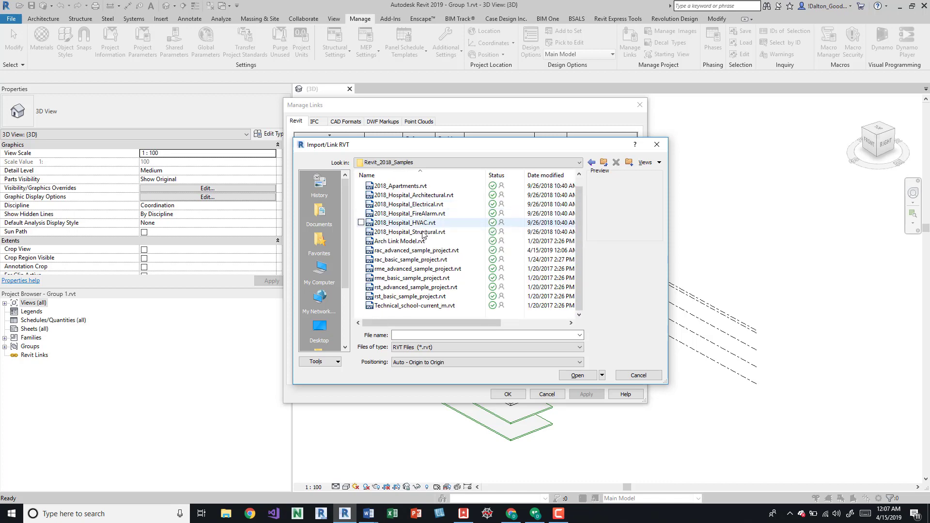
pyautogui.scroll(1, 485, 221)
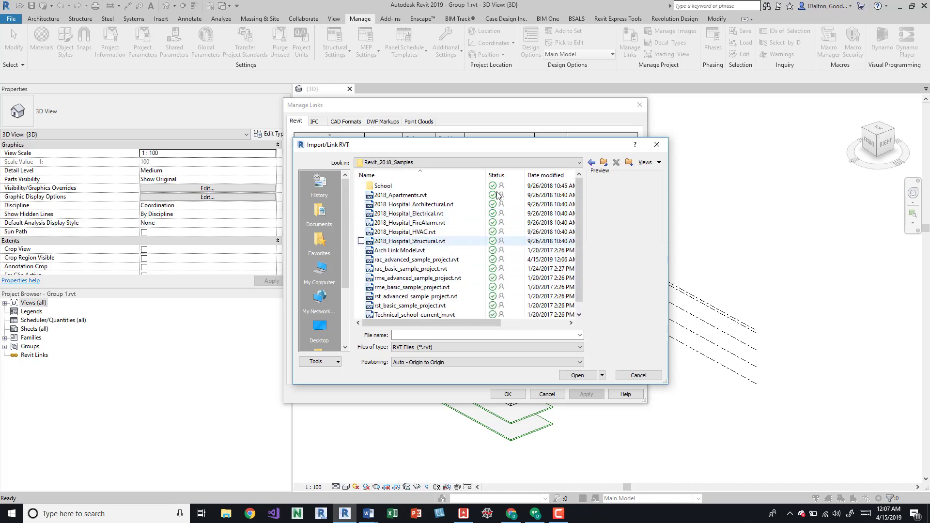
pyautogui.click(547, 176)
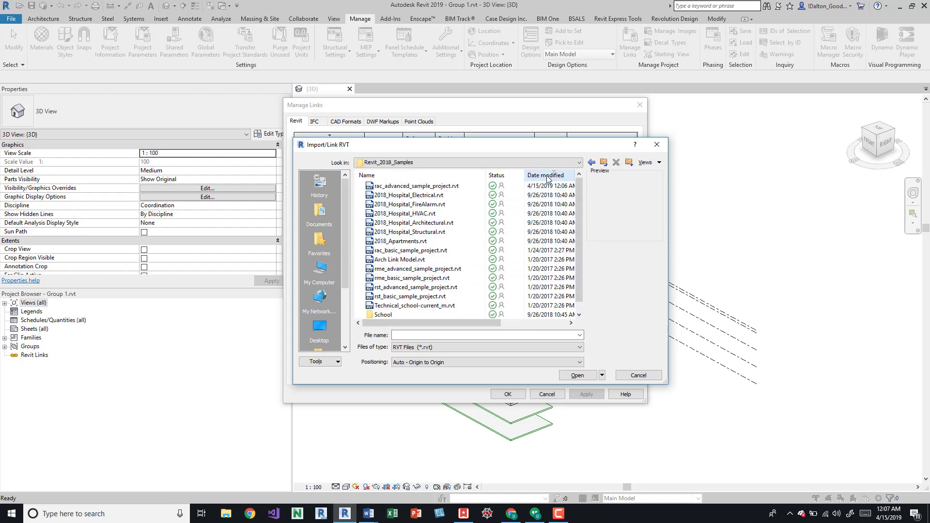
pyautogui.click(391, 187)
pyautogui.click(575, 377)
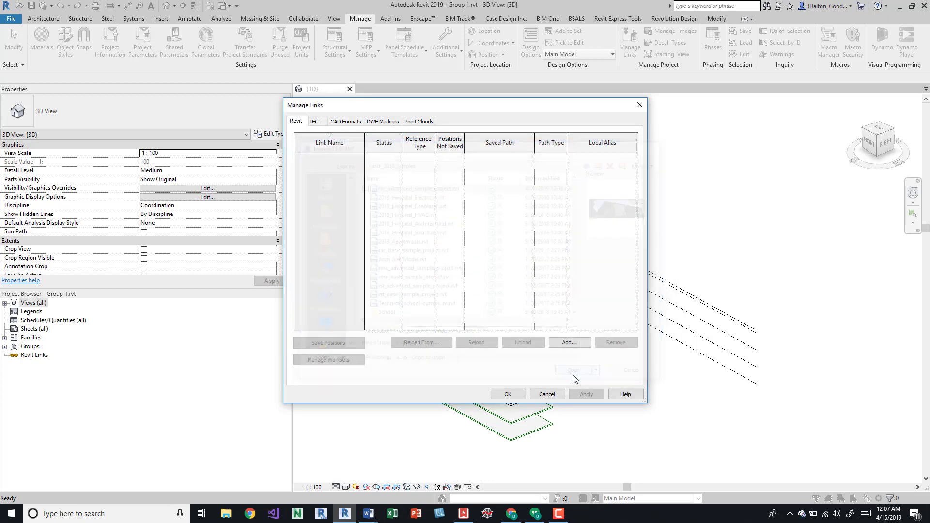
pyautogui.click(508, 394)
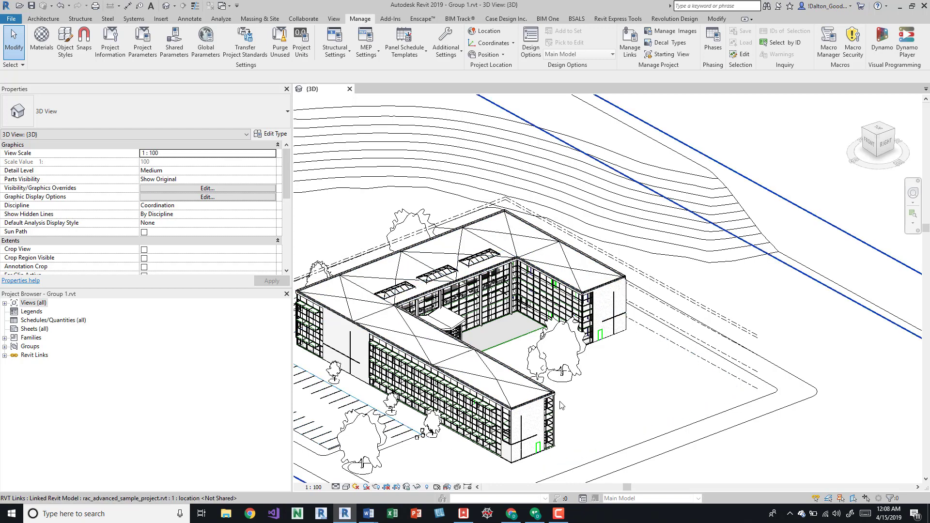
# Step: Hide the linked rac_advanced_sample_project.rvt model in the 3D view
pyautogui.click(573, 412)
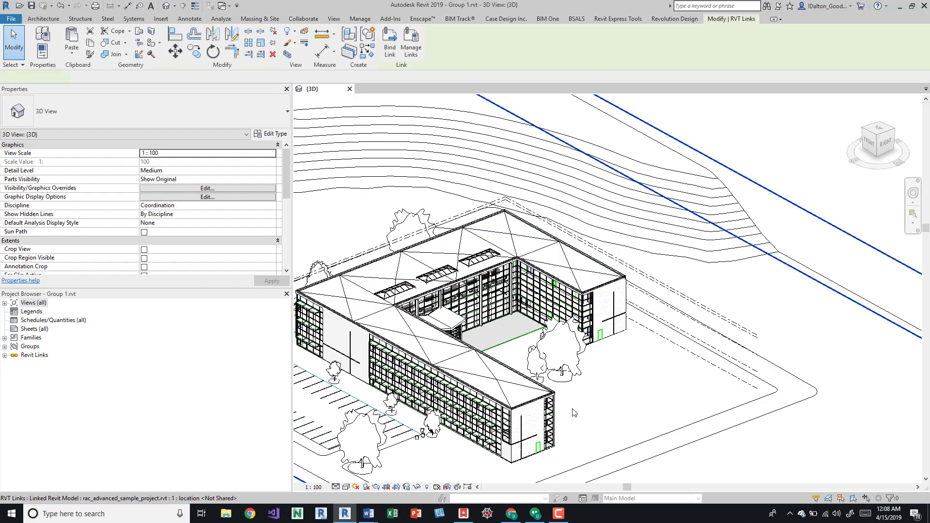
pyautogui.rightClick(573, 413)
pyautogui.moveTo(616, 214)
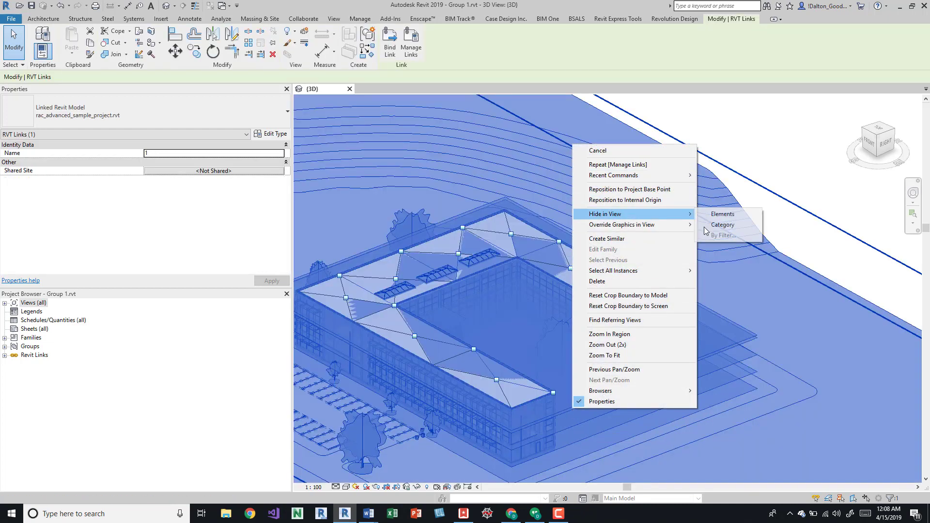
pyautogui.click(757, 218)
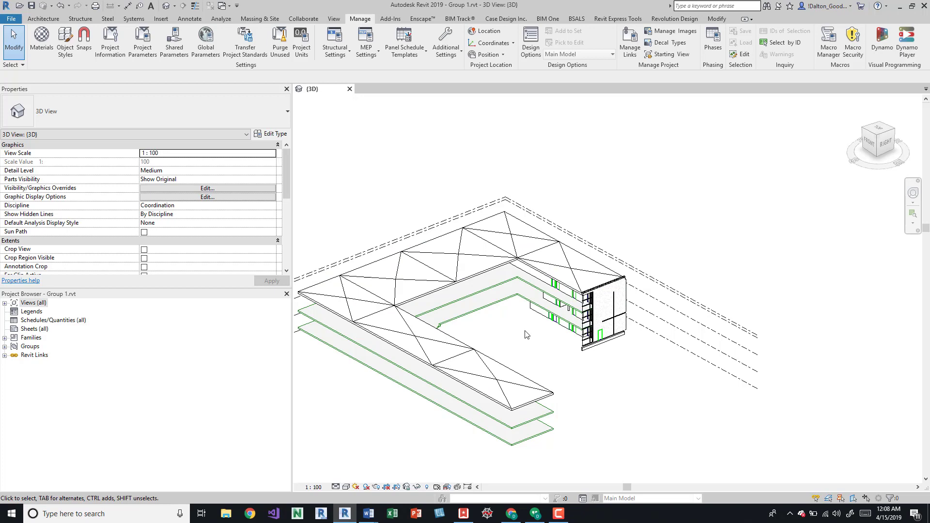
# Step: Delete the far wing's and connecting block's lines from the 03 - Floor slab's boundary, and undo the last deletion
pyautogui.click(419, 303)
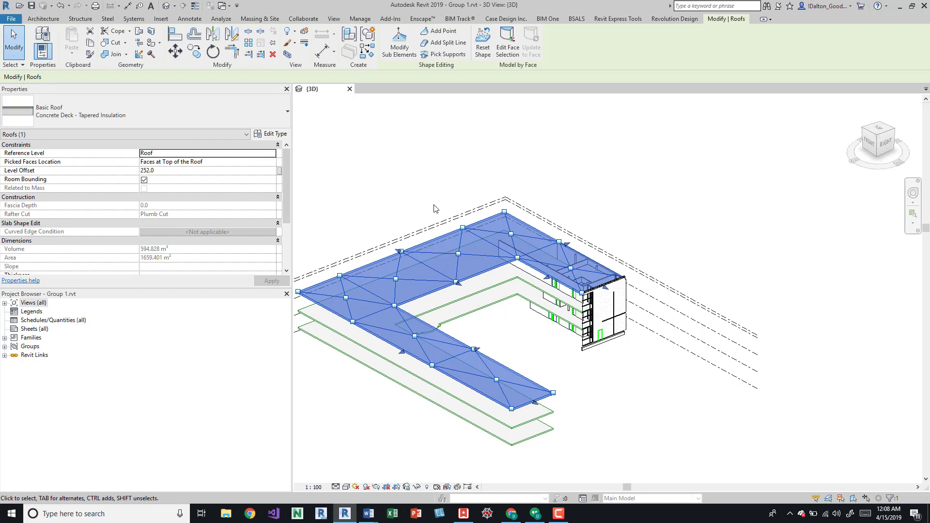
pyautogui.click(471, 304)
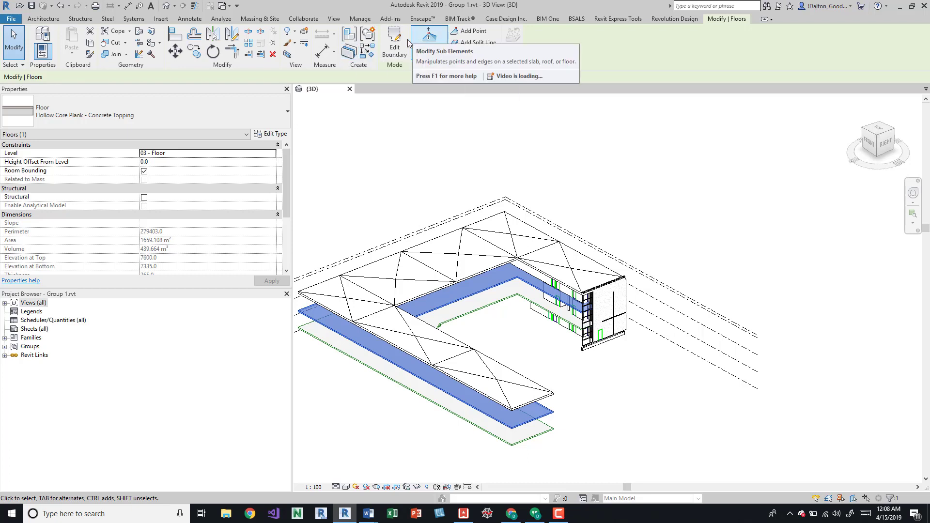
pyautogui.click(395, 49)
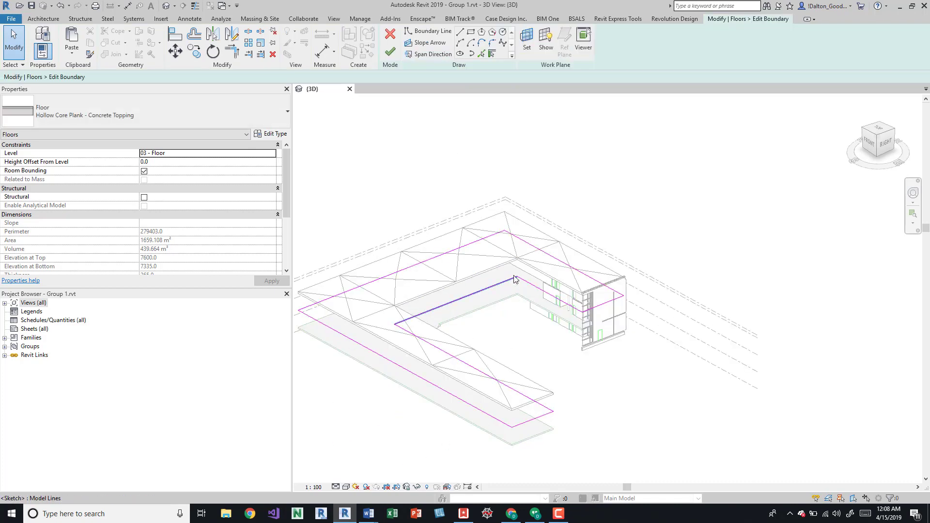
pyautogui.moveTo(325, 429)
pyautogui.mouseDown()
pyautogui.moveTo(475, 235)
pyautogui.moveTo(523, 283)
pyautogui.moveTo(531, 252)
pyautogui.moveTo(500, 249)
pyautogui.moveTo(522, 270)
pyautogui.mouseUp()
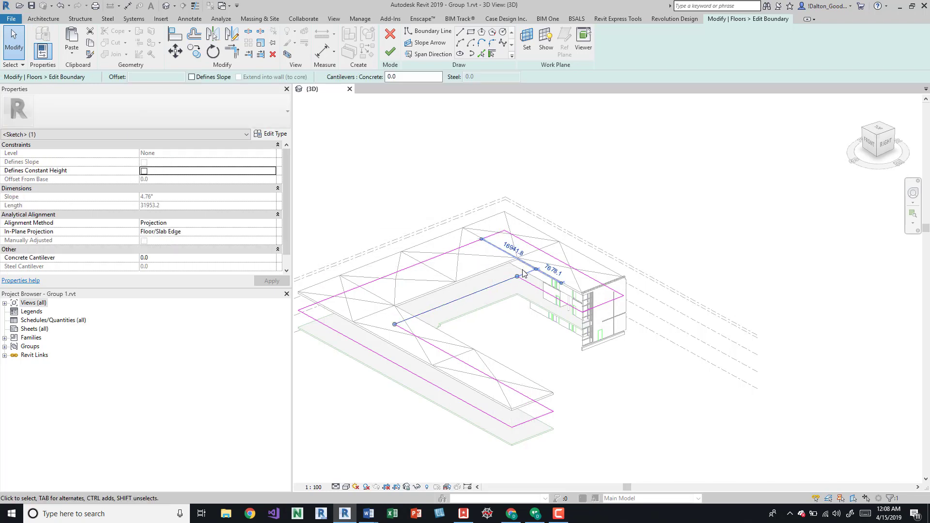
pyautogui.click(527, 324)
pyautogui.moveTo(528, 323); pyautogui.dragTo(408, 437)
pyautogui.press('Delete')
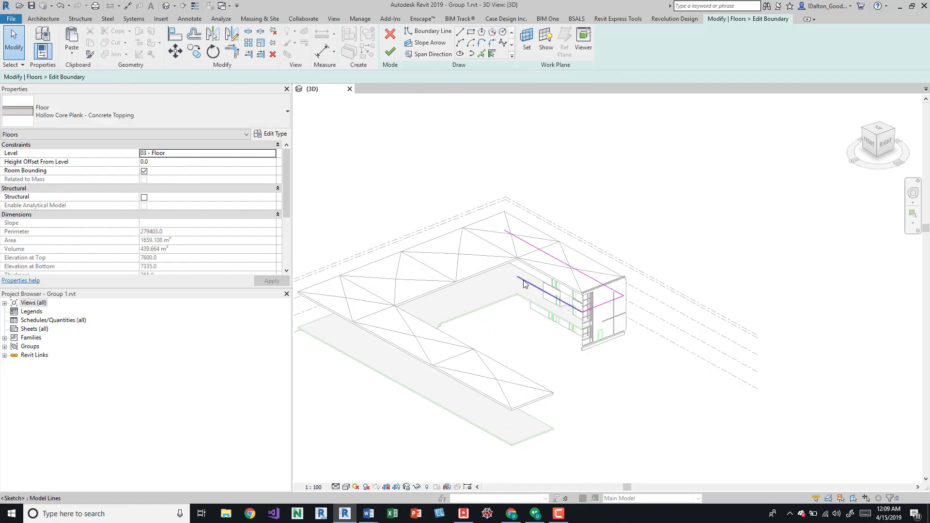
pyautogui.hotkey('ctrl', 'z')
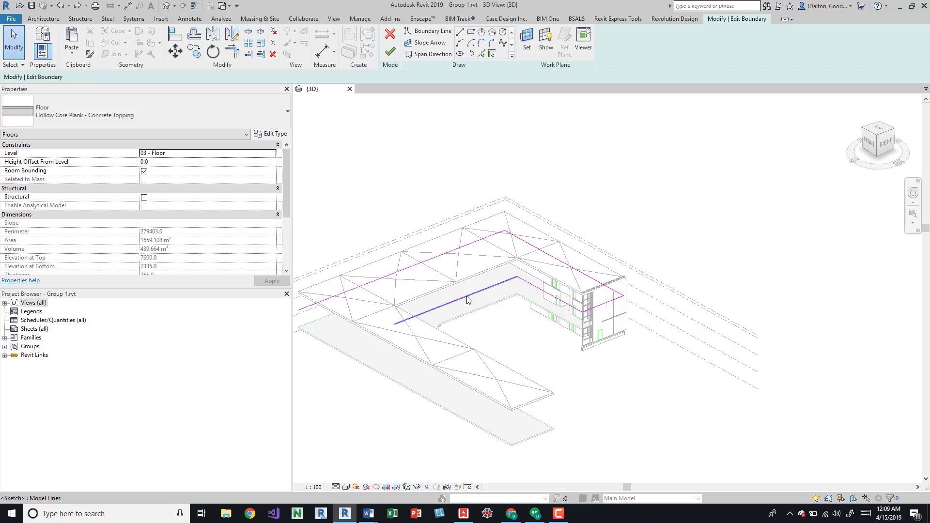
# Step: Delete the courtyard-side line of the connecting block and trim the slab's boundary into a closed loop around the remaining wing
pyautogui.click(467, 295)
pyautogui.press('Delete')
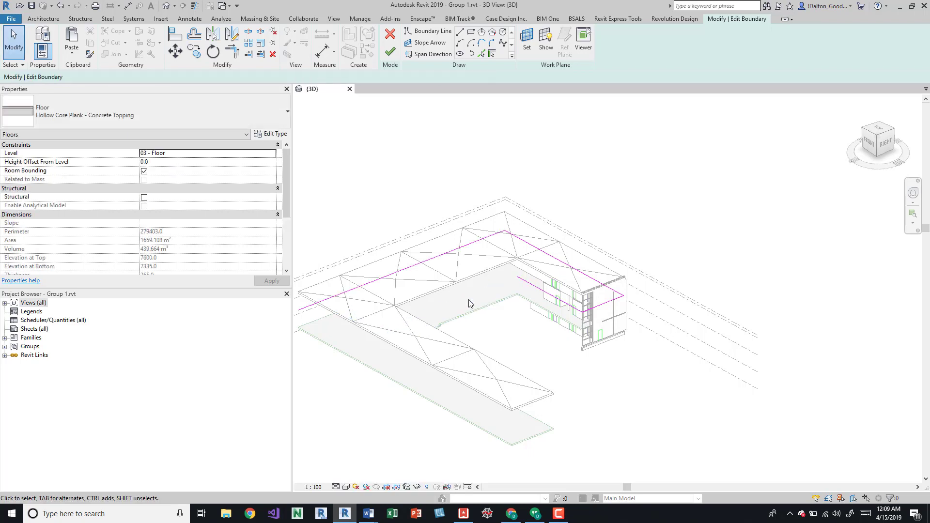
pyautogui.press('t')
pyautogui.press('r')
pyautogui.click(525, 285)
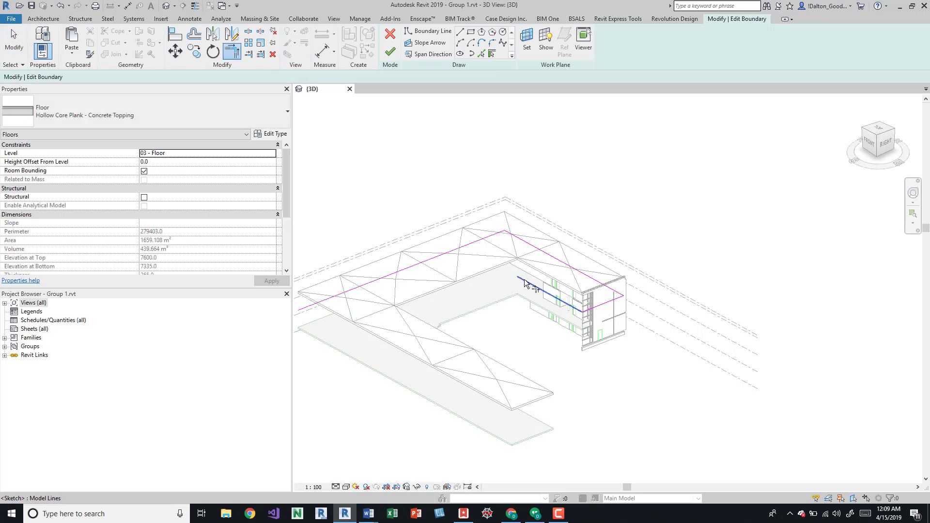
pyautogui.click(493, 236)
pyautogui.press('Escape')
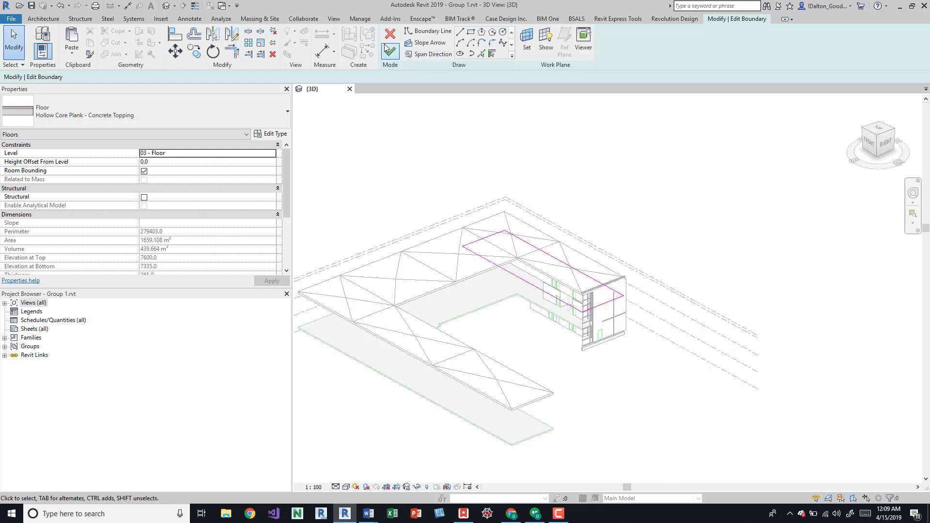
# Step: Finish the slab's boundary edit and attach the walls that reach this floor's level to its bottom
pyautogui.click(390, 50)
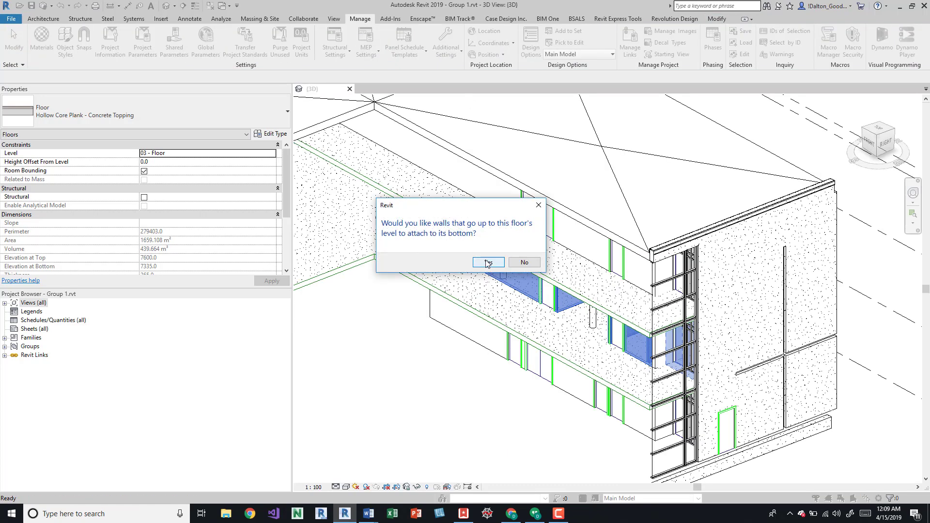
pyautogui.click(488, 262)
pyautogui.scroll(-5, 558, 305)
pyautogui.press('Escape')
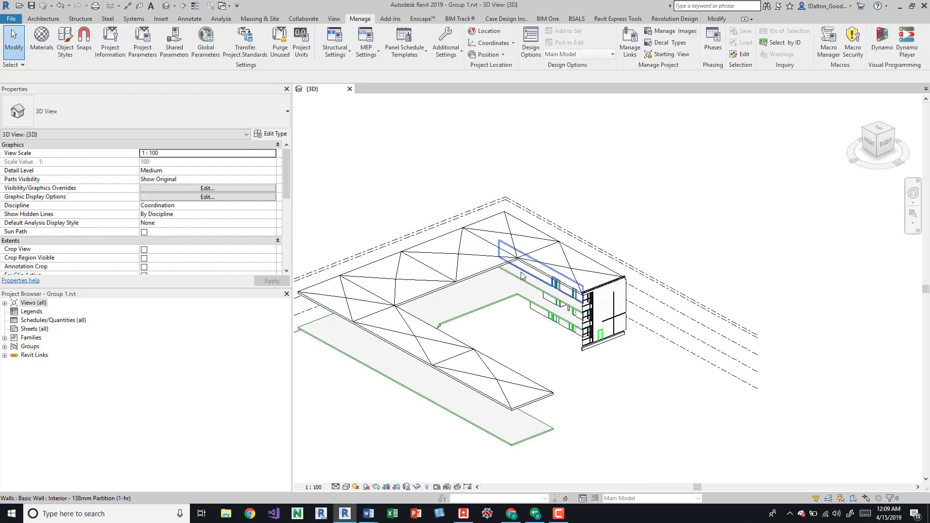
# Step: Undo the trimming of the 03 - Floor slab and discard its boundary sketch
pyautogui.keyDown('shift'); pyautogui.moveTo(500, 292); pyautogui.dragTo(523, 288, button='middle'); pyautogui.keyUp('shift')
pyautogui.click(522, 288)
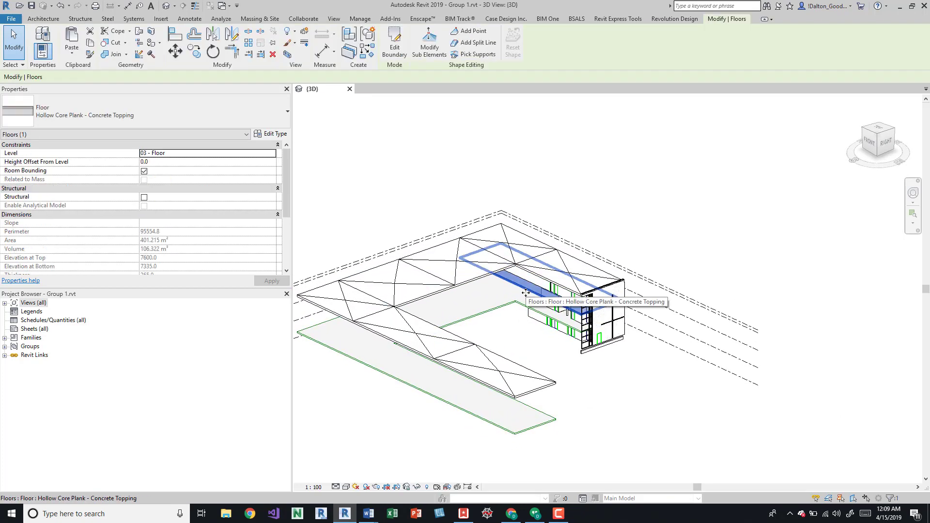
pyautogui.press('Escape')
pyautogui.doubleClick(522, 288)
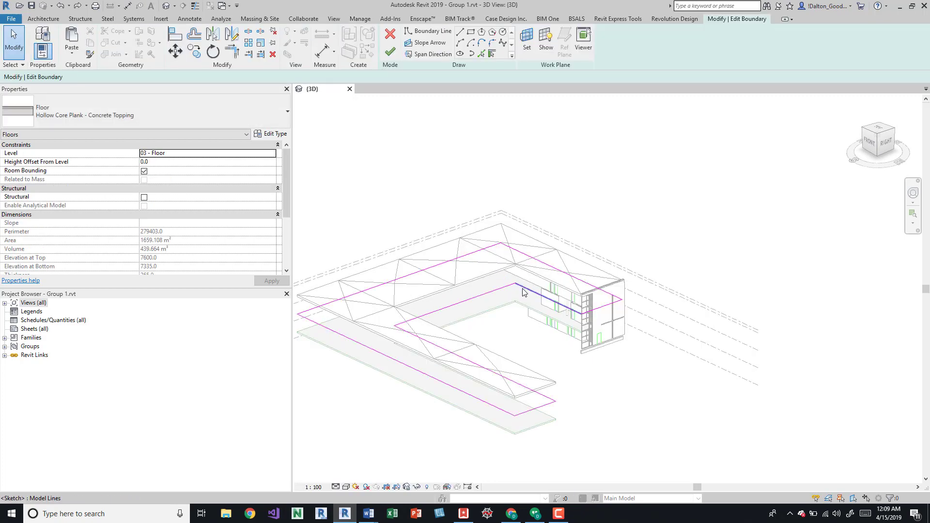
pyautogui.click(391, 34)
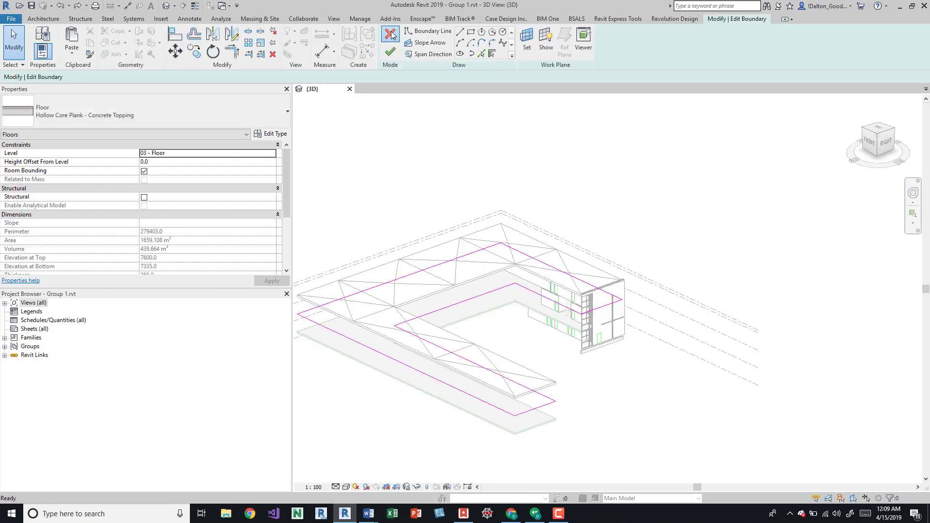
pyautogui.click(489, 264)
pyautogui.press('Escape')
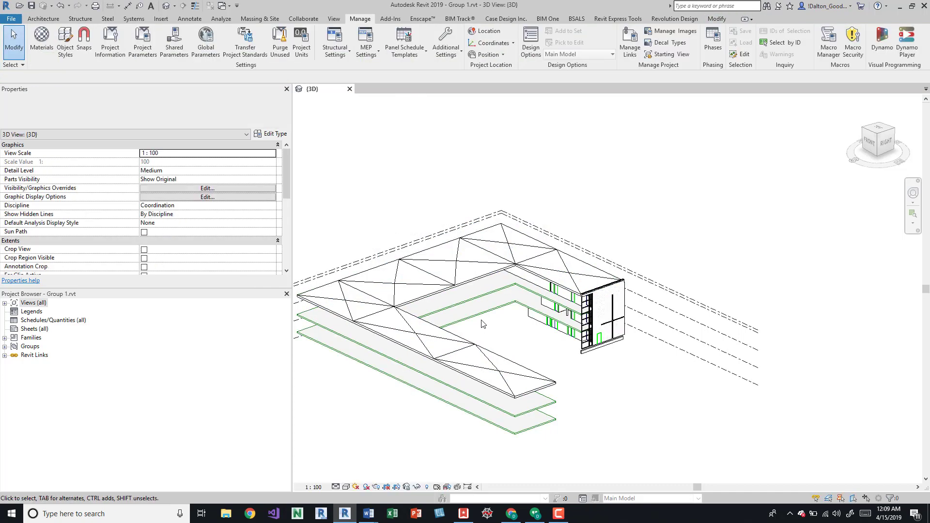
# Step: Copy the full 03 - Floor slab and paste the duplicate aligned to the same place
pyautogui.click(471, 297)
pyautogui.hotkey('ctrl', 'c')
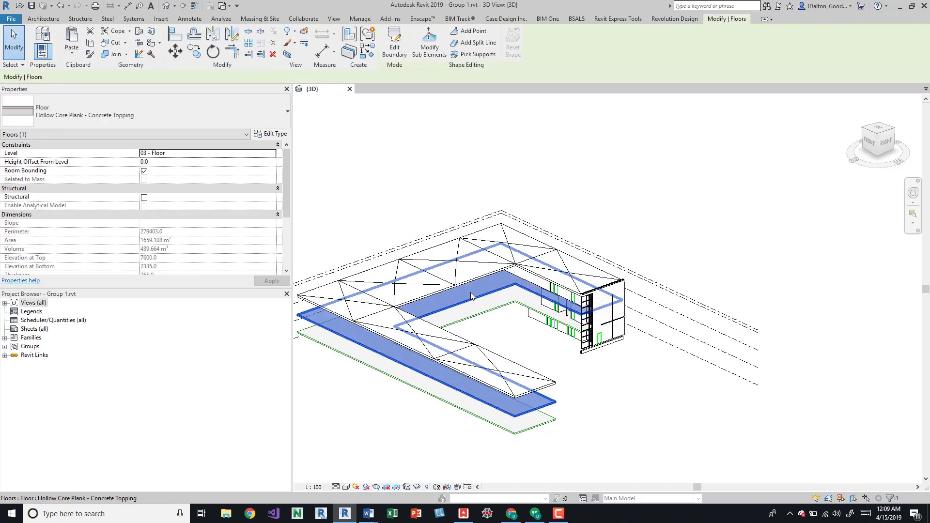
pyautogui.hotkey('ctrl', 'v')
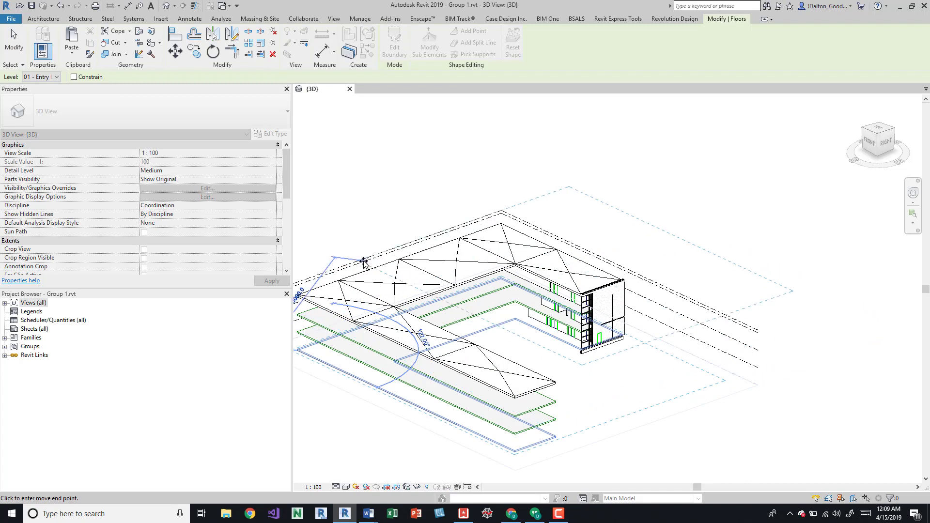
pyautogui.click(70, 54)
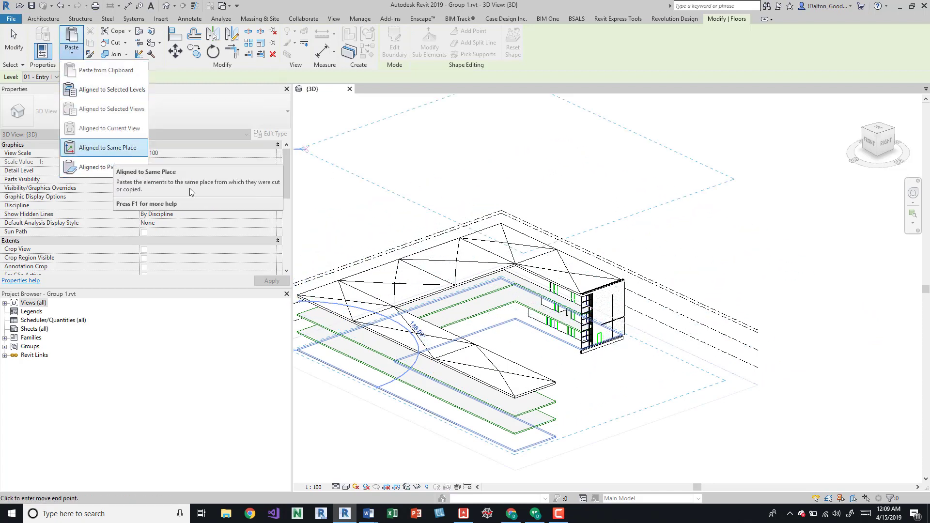
pyautogui.click(108, 148)
pyautogui.click(494, 297)
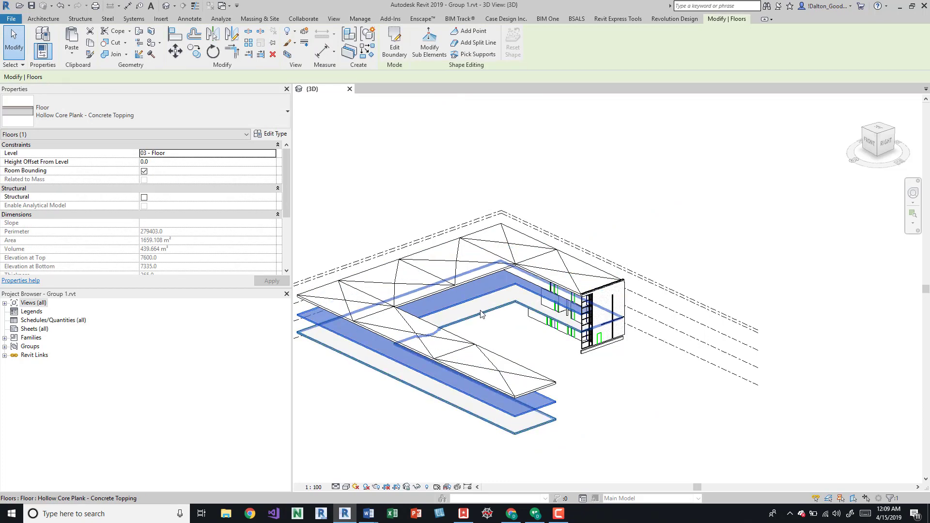
pyautogui.click(66, 49)
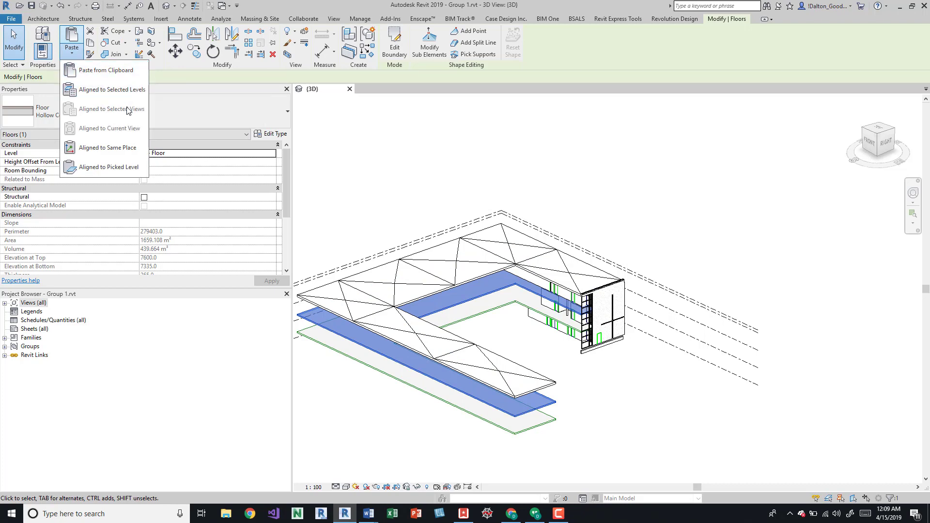
pyautogui.click(114, 148)
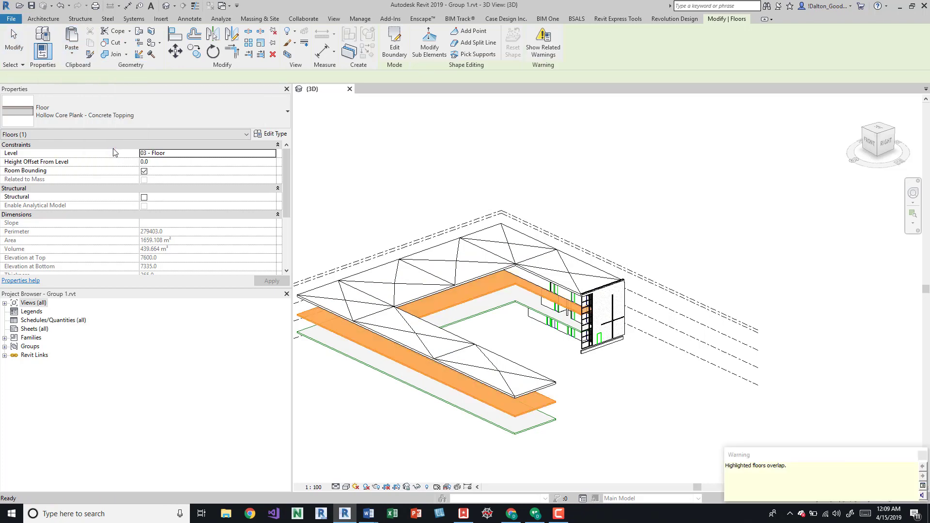
pyautogui.press('Escape')
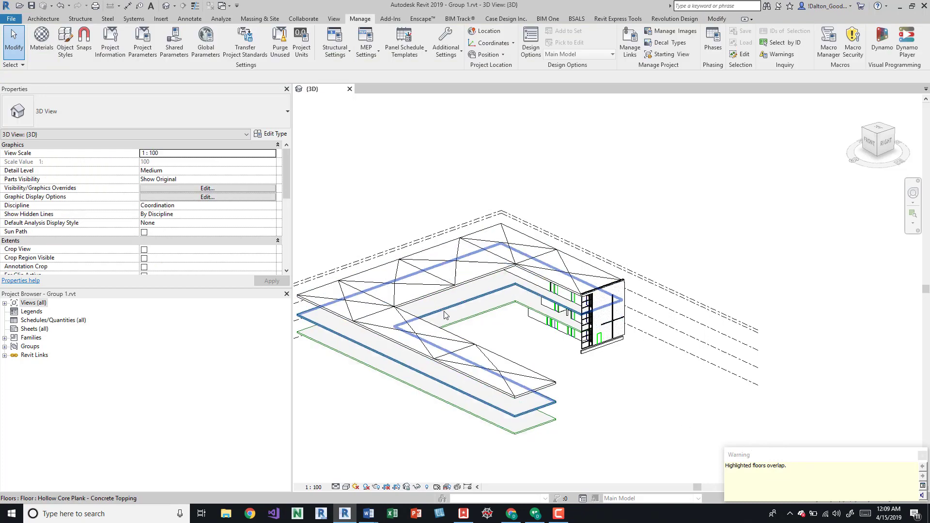
# Step: In one overlapping 03 - Floor slab's boundary, delete the far wing's long edges and courtyard line, and trim a closed loop around the detailed wing
pyautogui.click(474, 302)
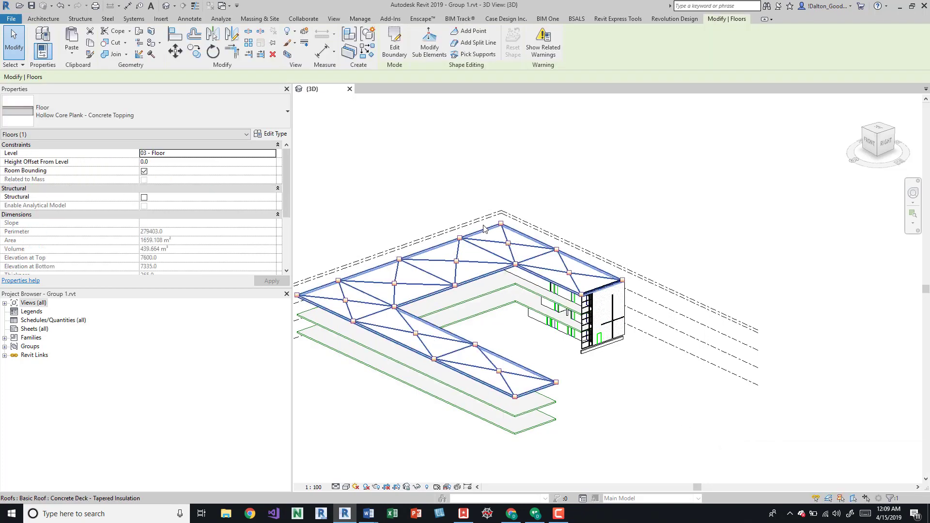
pyautogui.click(396, 41)
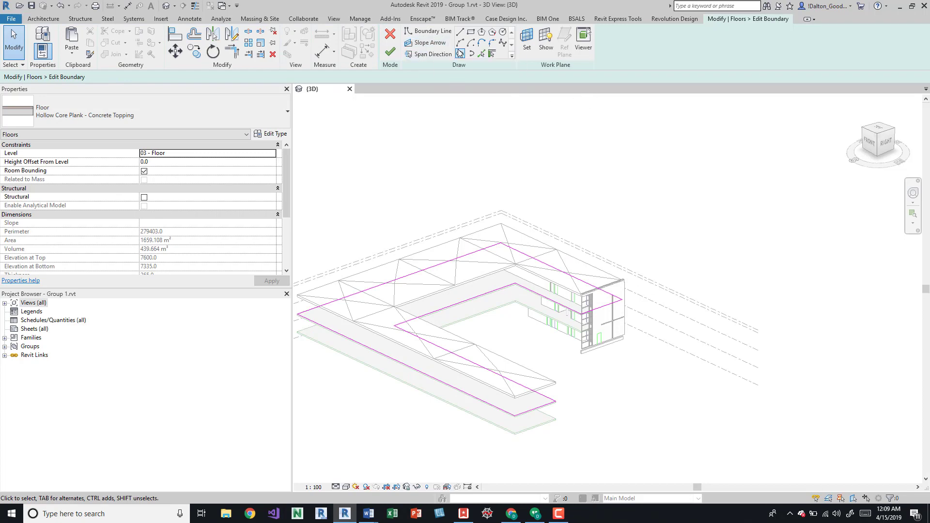
pyautogui.click(462, 353)
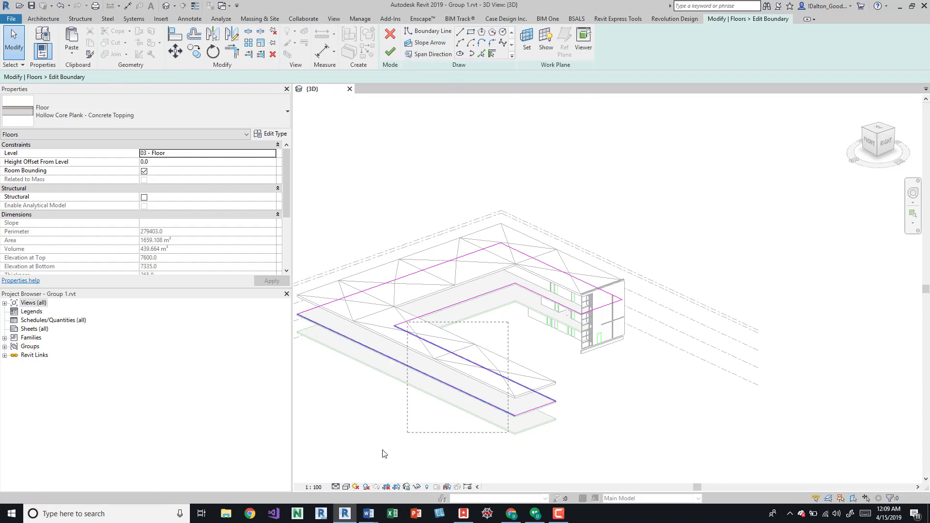
pyautogui.press('Delete')
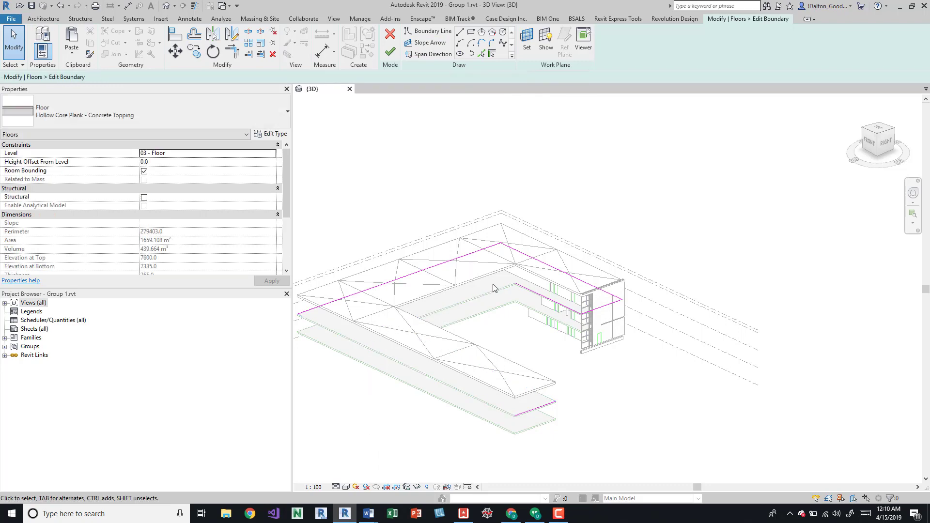
pyautogui.press('t')
pyautogui.press('r')
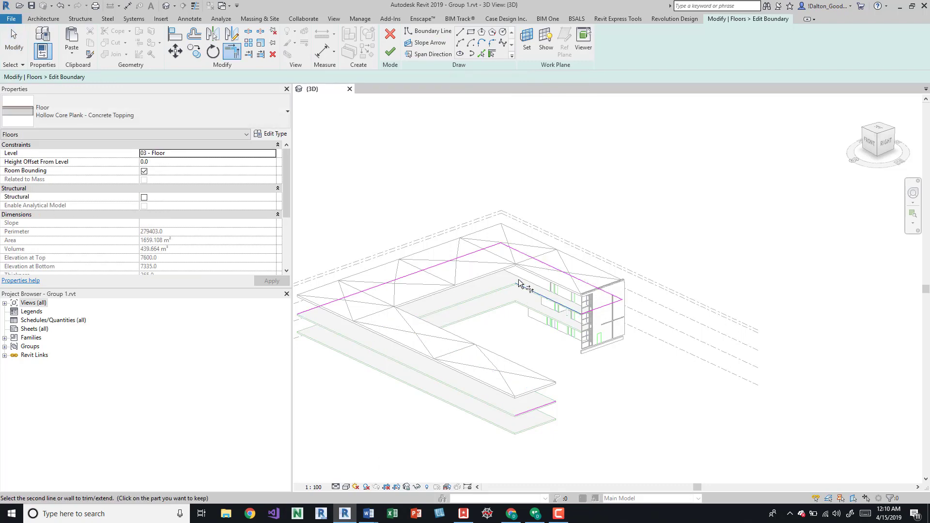
pyautogui.click(485, 249)
pyautogui.click(533, 292)
pyautogui.press('Escape')
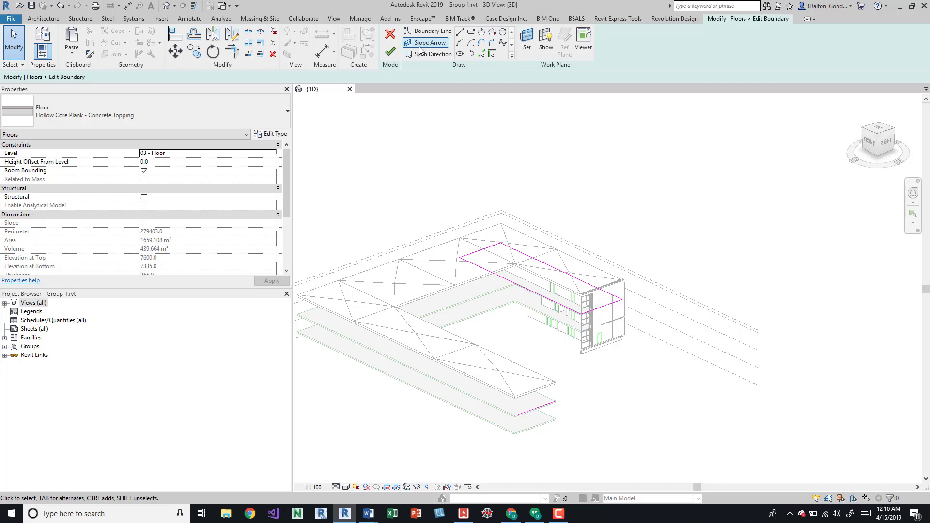
# Step: Try to finish the slab's boundary edit, and delete the stray end line of the far wing from the sketch
pyautogui.click(390, 51)
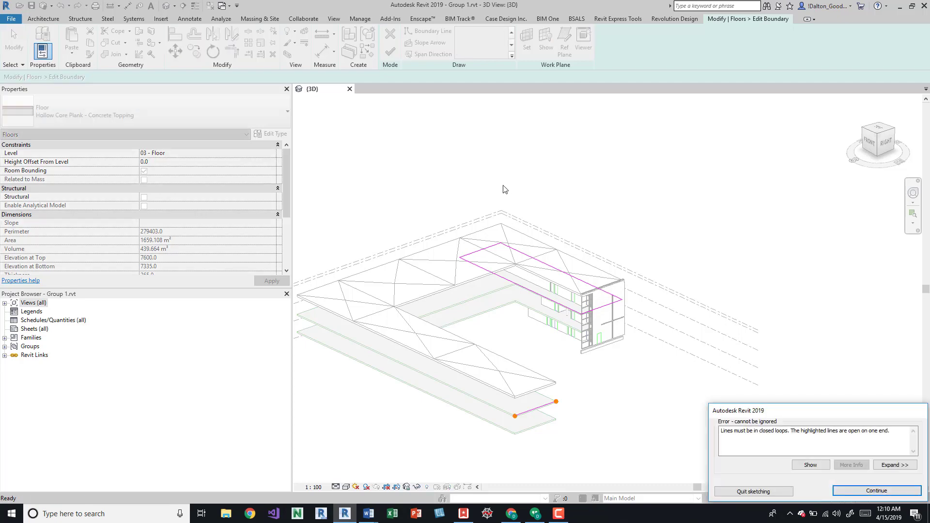
pyautogui.click(859, 492)
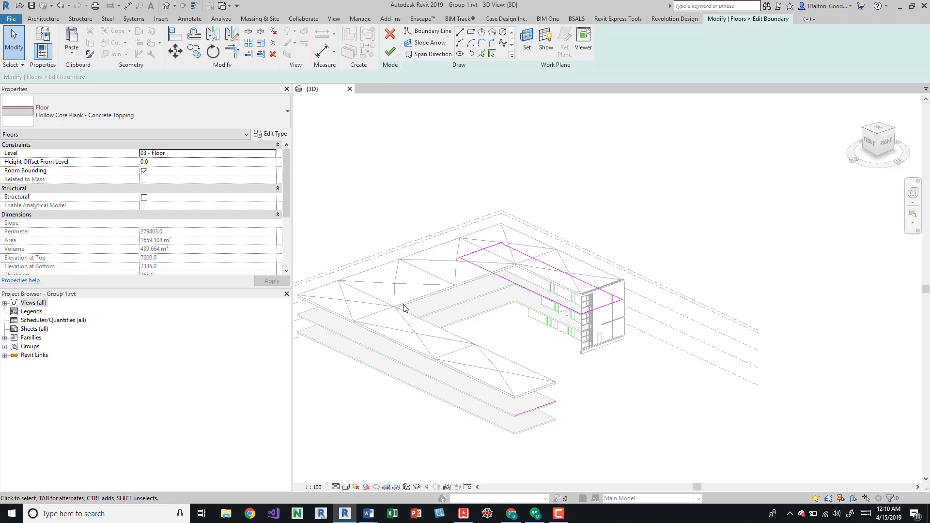
pyautogui.click(390, 52)
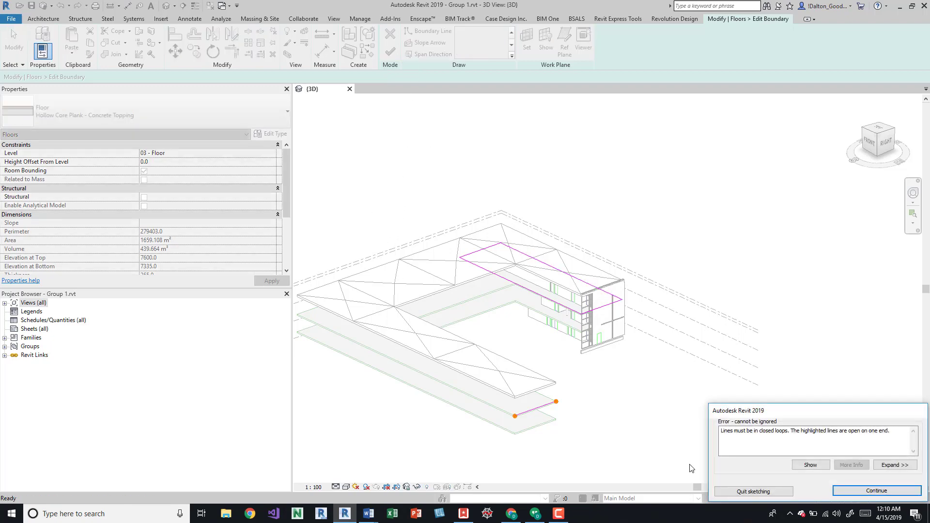
pyautogui.press('Return')
pyautogui.click(513, 416)
pyautogui.press('Delete')
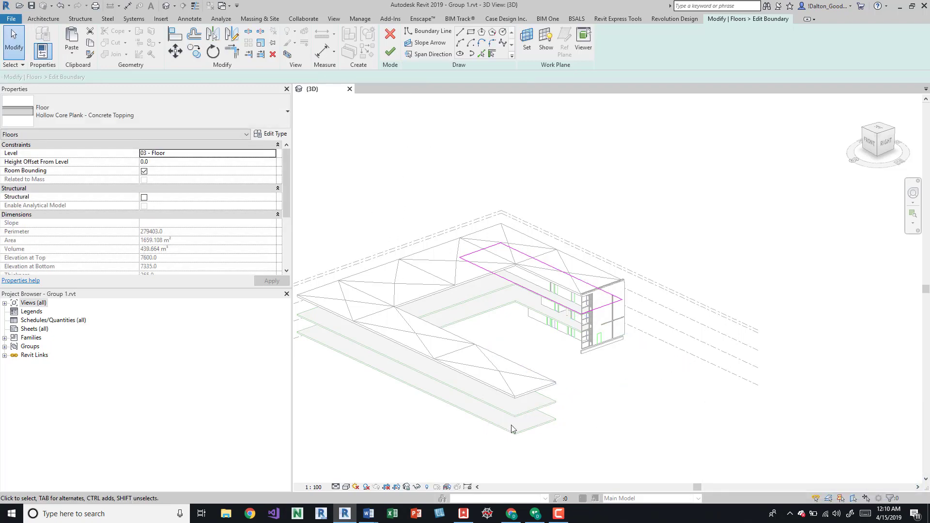
# Step: Finish the slab's boundary edit and attach the walls that reach this floor level to its underside
pyautogui.click(390, 52)
pyautogui.scroll(10, 578, 288)
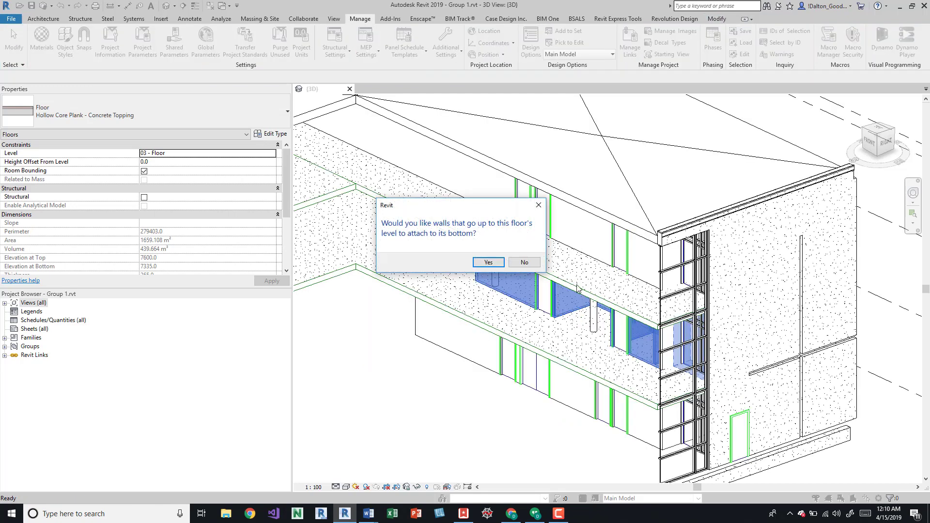
pyautogui.click(488, 262)
pyautogui.scroll(-8, 499, 262)
pyautogui.press('Escape')
pyautogui.scroll(3, 541, 280)
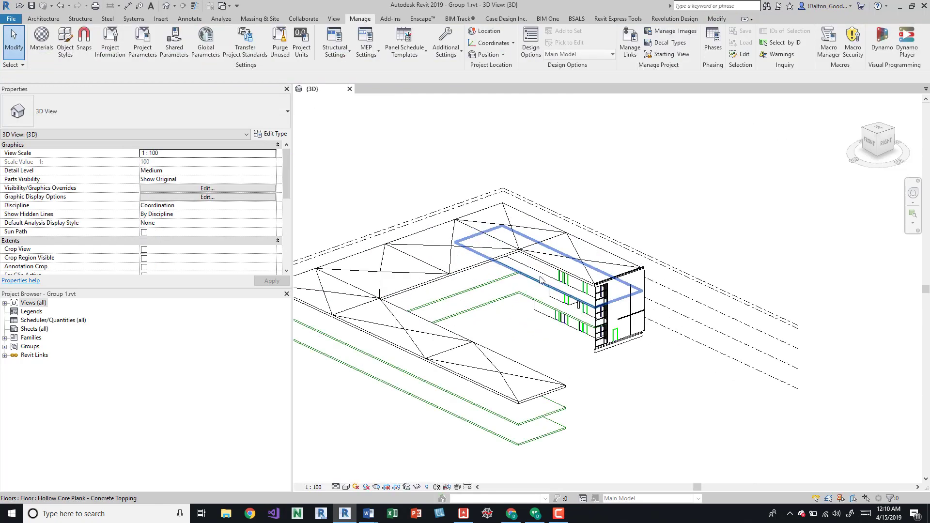
# Step: Compare the trimmed wing slab with the full 03 - Floor slab by selecting each one
pyautogui.keyDown('shift'); pyautogui.moveTo(541, 280); pyautogui.dragTo(628, 406, button='middle'); pyautogui.keyUp('shift')
pyautogui.click(557, 287)
pyautogui.click(560, 286)
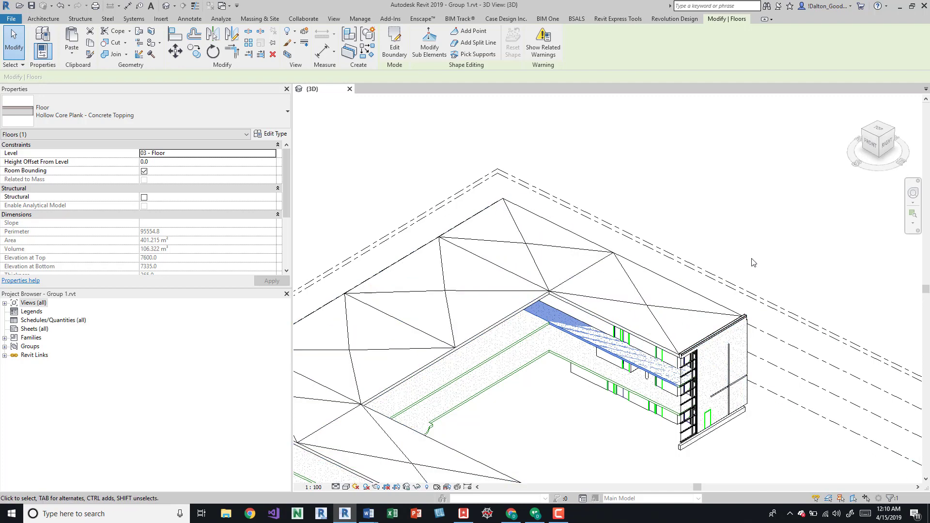
pyautogui.moveTo(661, 300); pyautogui.dragTo(474, 297, button='middle')
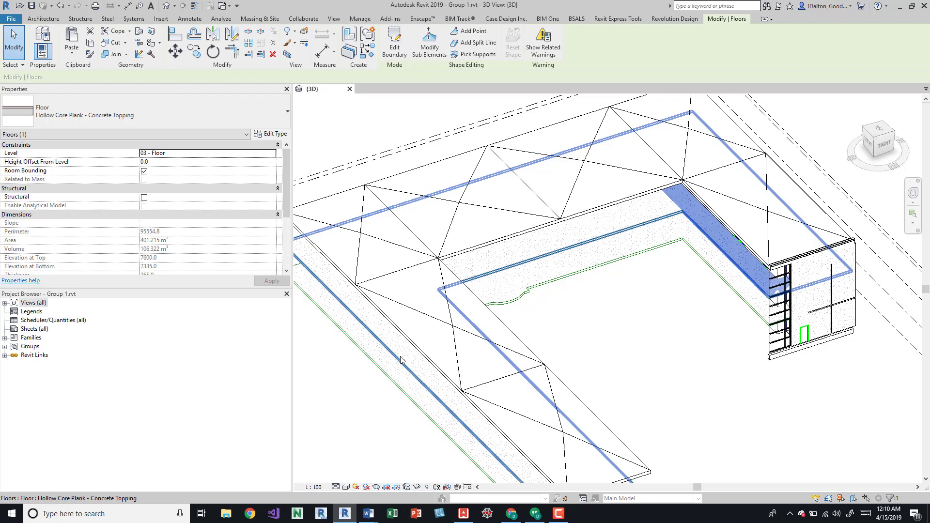
pyautogui.click(495, 327)
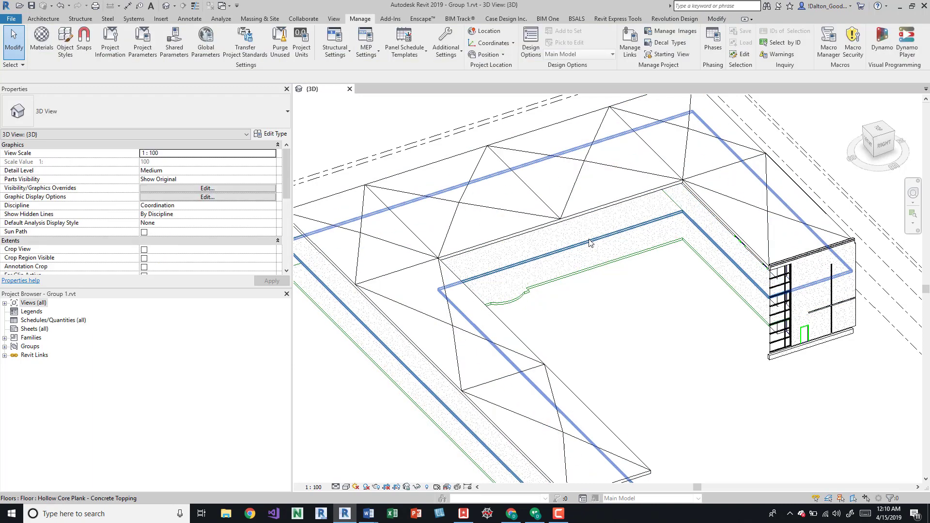
pyautogui.click(594, 243)
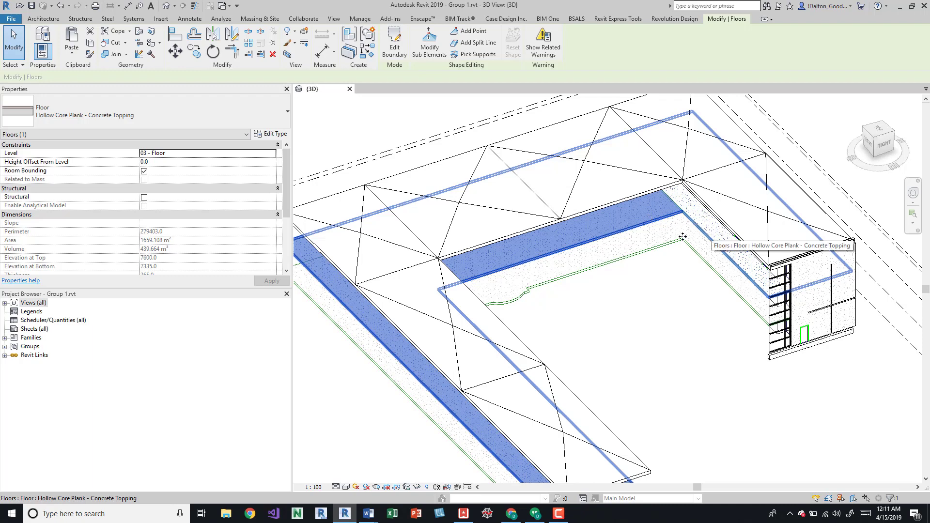
pyautogui.press('Escape')
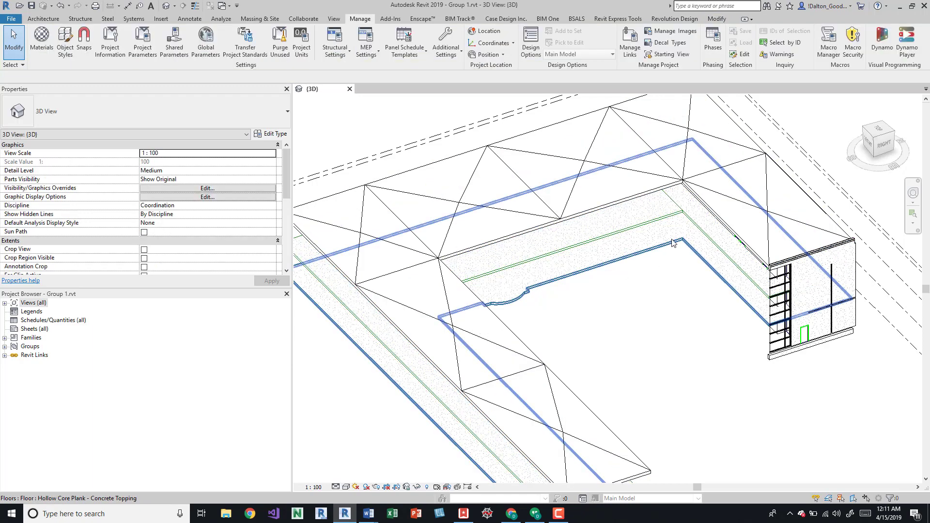
pyautogui.click(708, 216)
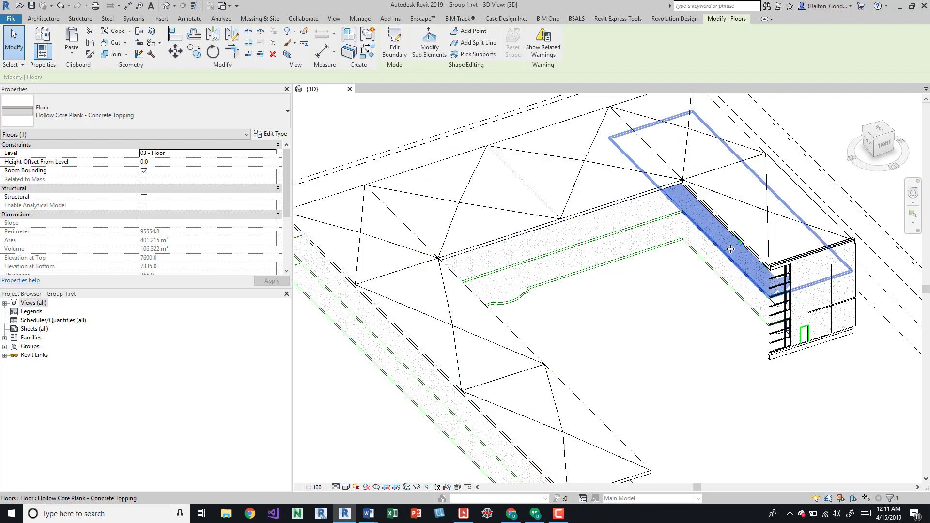
pyautogui.moveTo(770, 251); pyautogui.dragTo(677, 294, button='middle')
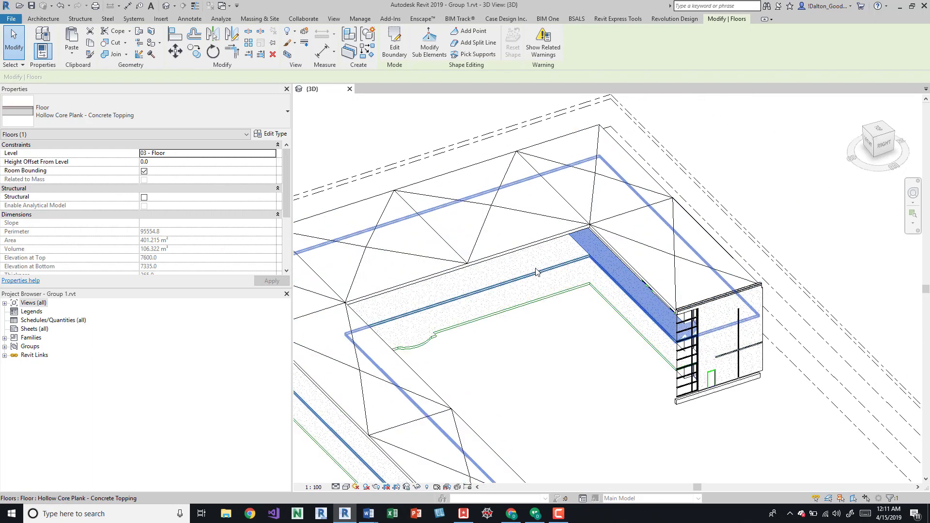
# Step: Hide only the full 03 - Floor slab element in the 3D view
pyautogui.click(537, 270)
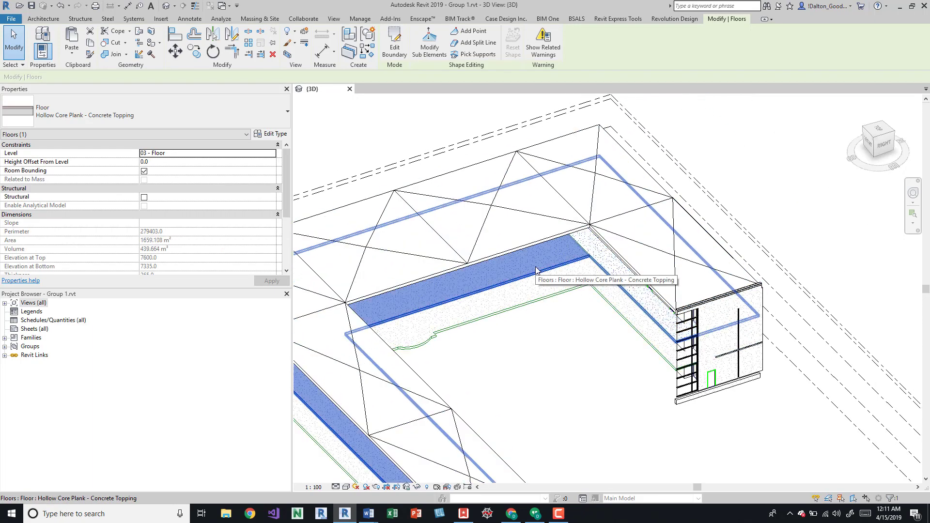
pyautogui.rightClick(536, 270)
pyautogui.moveTo(630, 73)
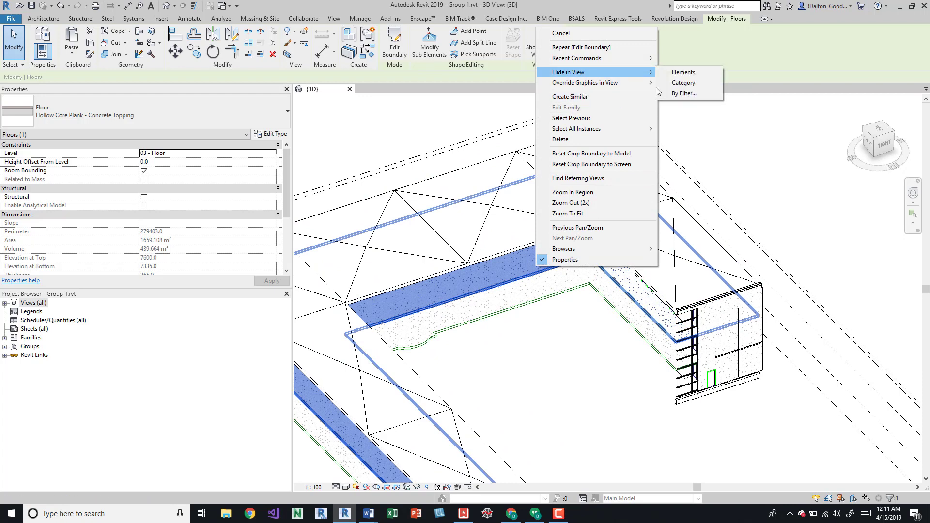
pyautogui.click(682, 72)
pyautogui.keyDown('shift'); pyautogui.moveTo(639, 277); pyautogui.dragTo(649, 281, button='middle'); pyautogui.keyUp('shift')
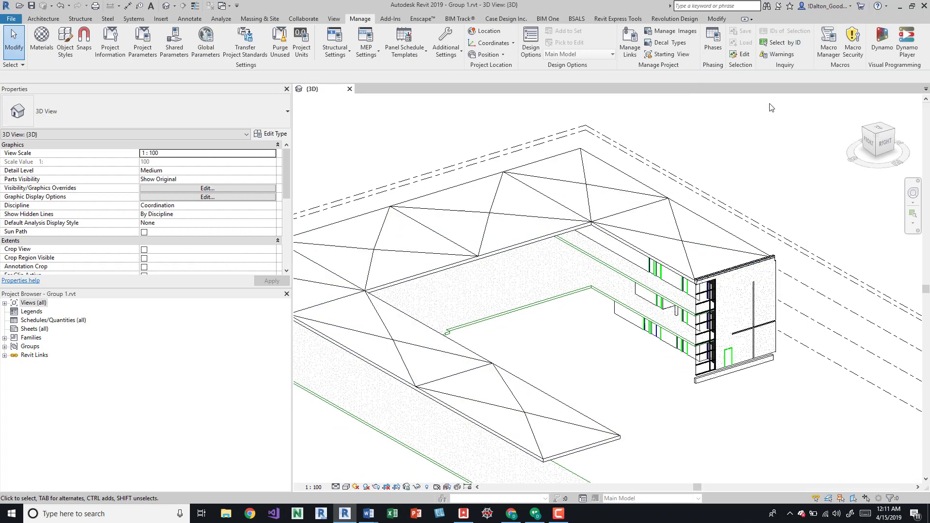
# Step: Close Group 1.rvt without saving its changes, and reopen rac_advanced_sample_project in the default 3D view
pyautogui.click(349, 89)
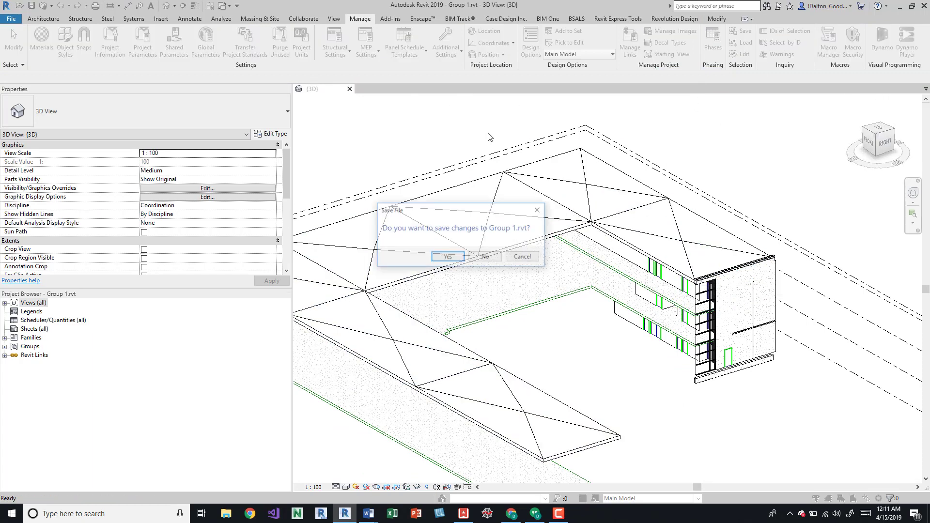
pyautogui.click(485, 256)
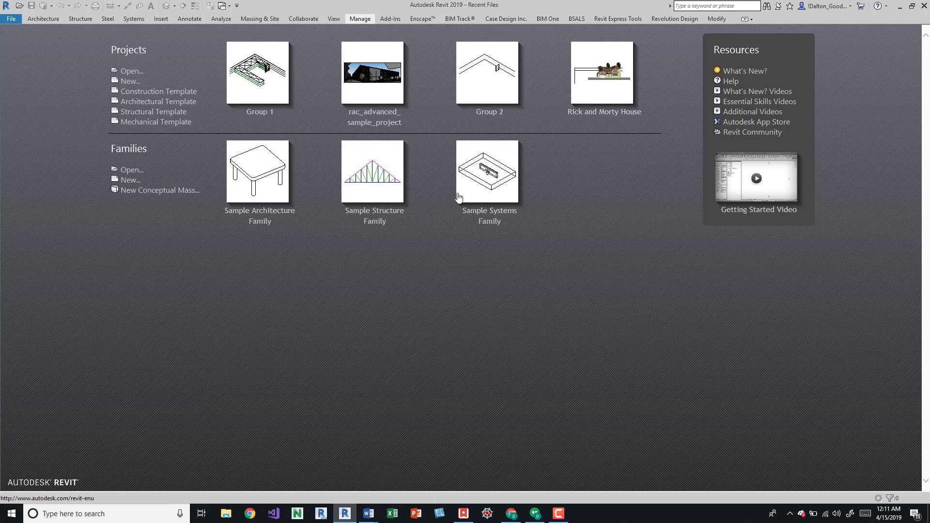
pyautogui.click(379, 119)
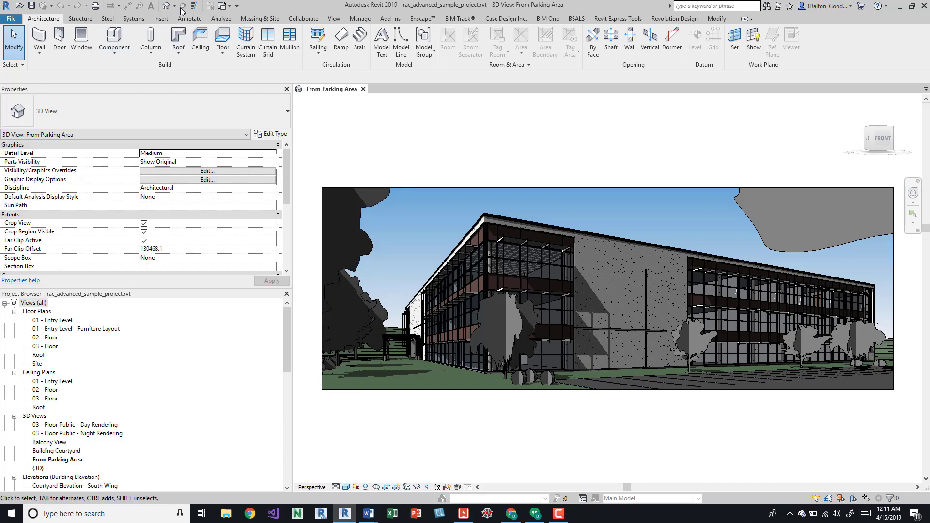
pyautogui.click(167, 5)
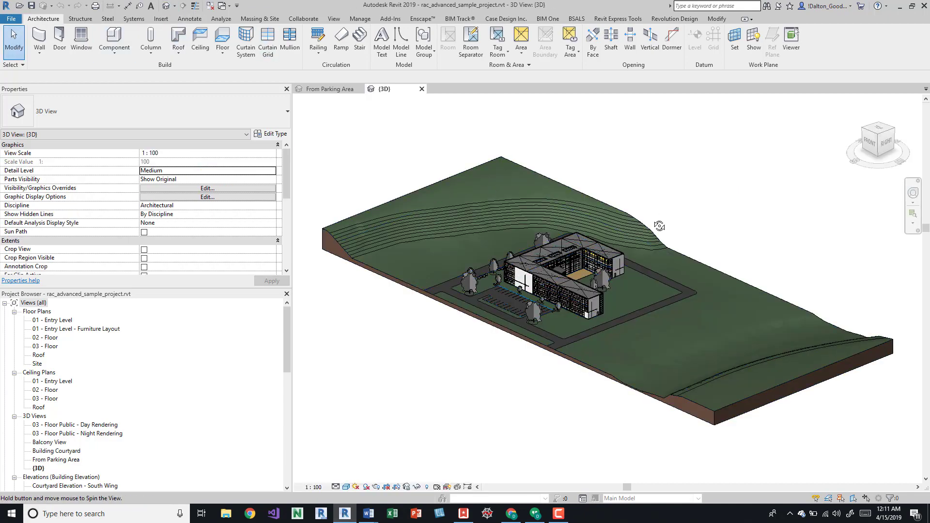
# Step: Bind the linked Group 1.rvt model at the wing end, including attached details but no levels or grids
pyautogui.scroll(5, 628, 281)
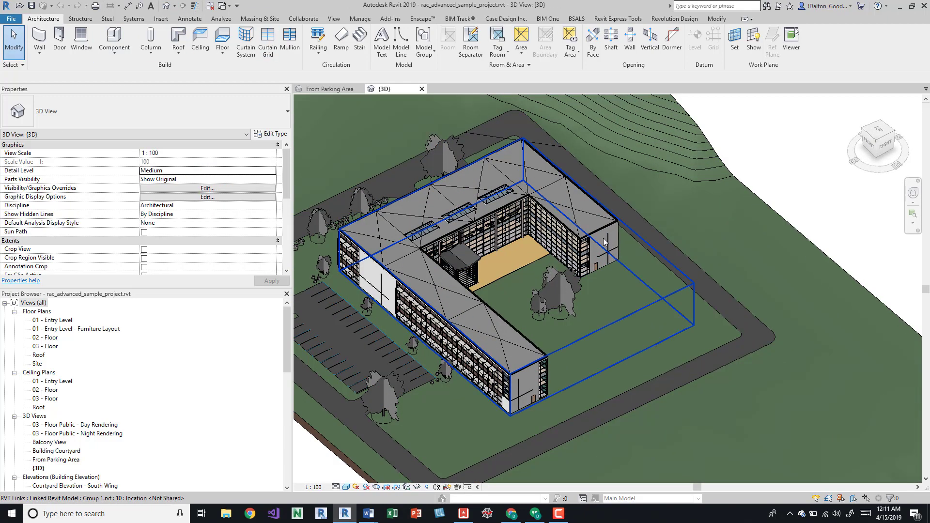
pyautogui.scroll(3, 605, 240)
pyautogui.click(604, 242)
pyautogui.moveTo(606, 243); pyautogui.dragTo(613, 257, button='middle')
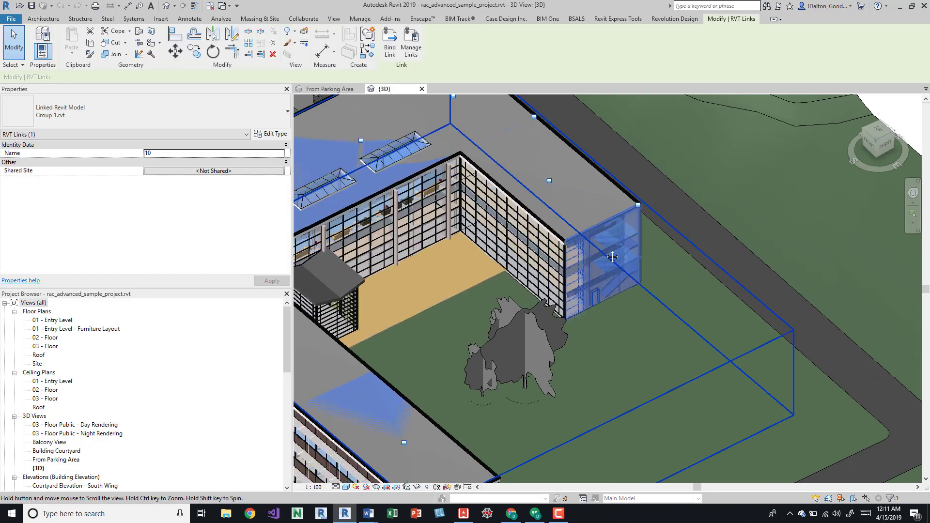
pyautogui.scroll(-5, 612, 257)
pyautogui.scroll(4, 510, 163)
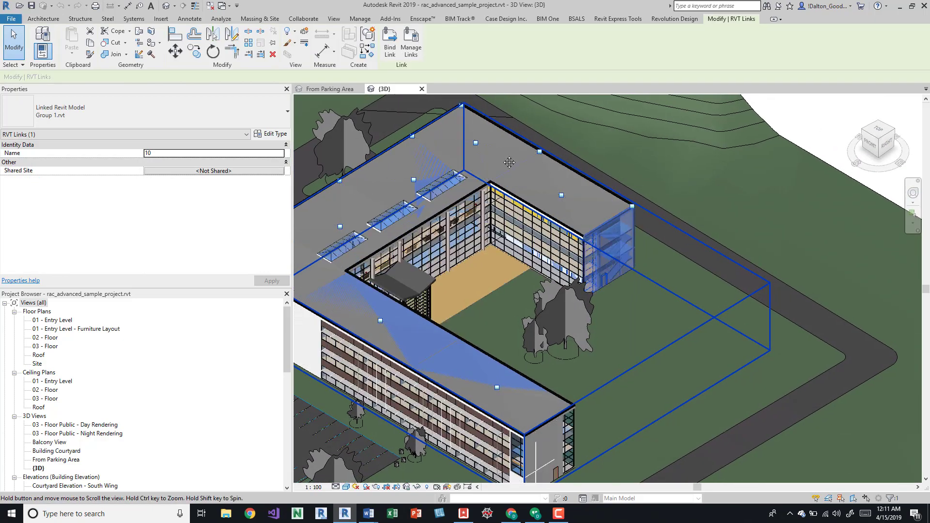
pyautogui.scroll(-3, 509, 162)
pyautogui.keyDown('shift'); pyautogui.moveTo(509, 162); pyautogui.dragTo(579, 228, button='middle'); pyautogui.keyUp('shift')
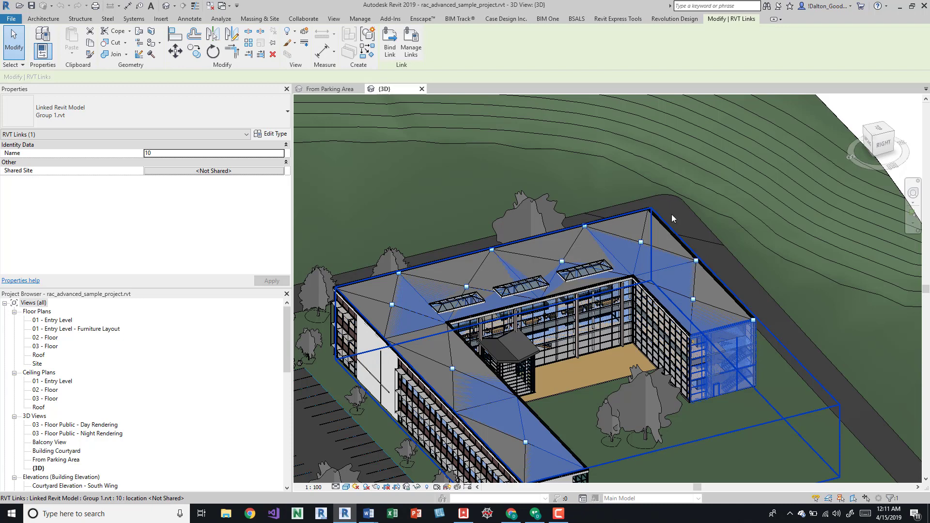
pyautogui.click(389, 43)
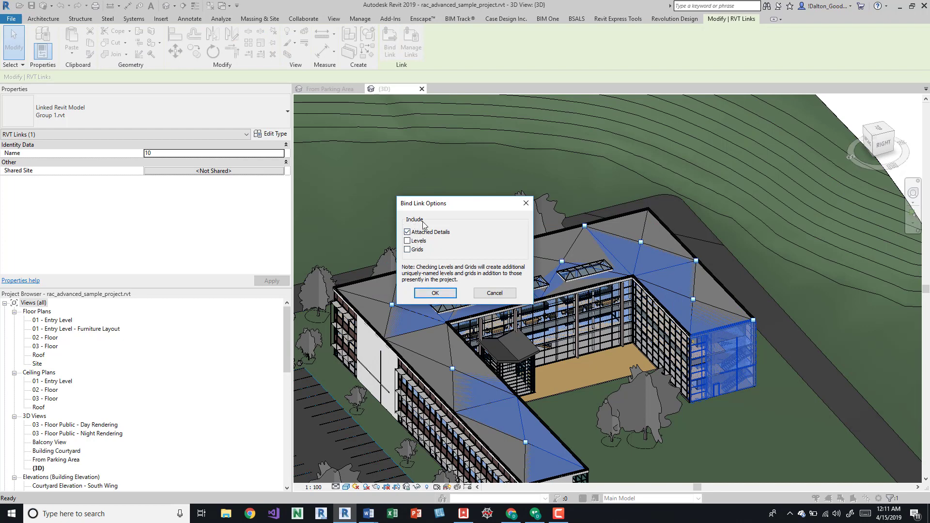
pyautogui.click(434, 293)
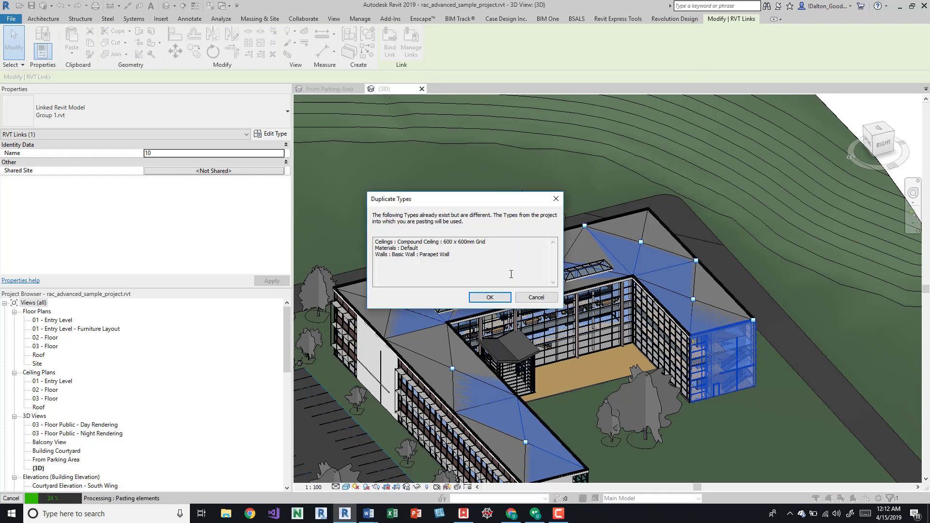
# Step: Accept the project's duplicate types, replace the existing Group 1, and delete the elements that cause the curtain wall mullion error
pyautogui.click(484, 297)
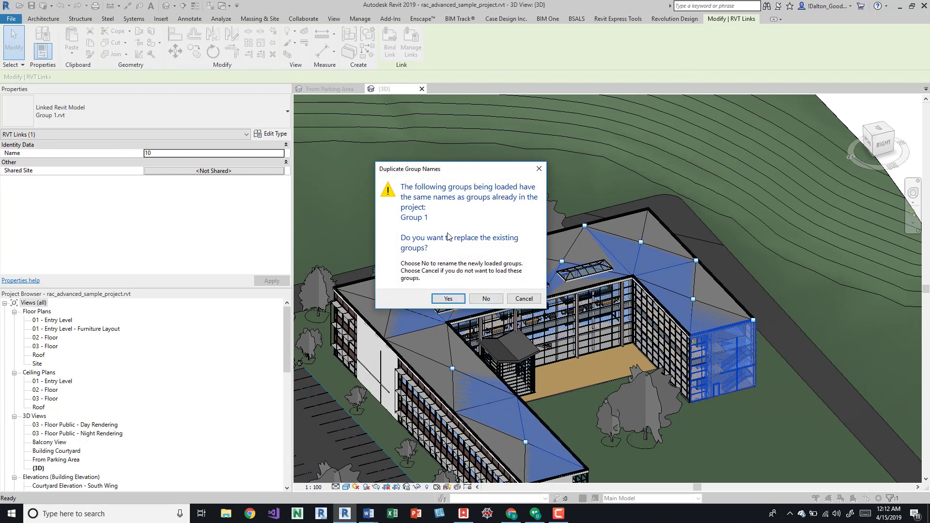
pyautogui.click(449, 299)
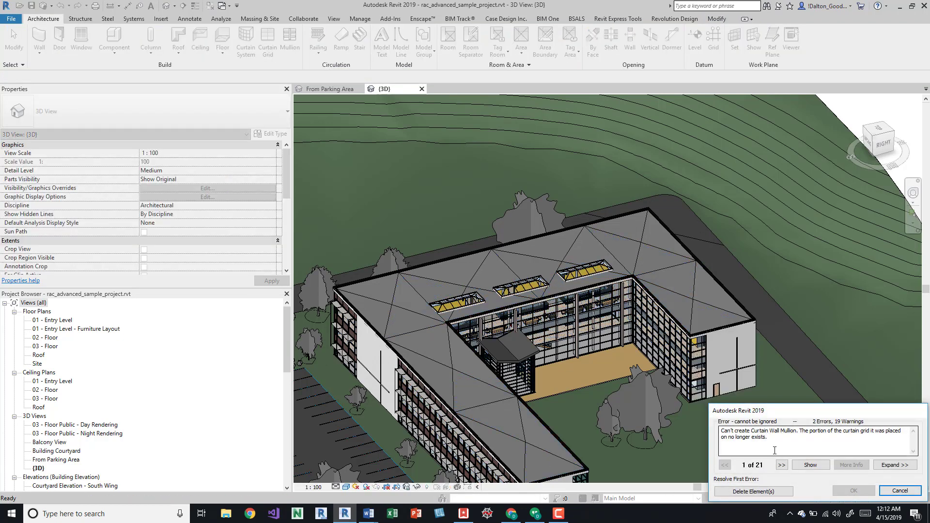
pyautogui.click(789, 493)
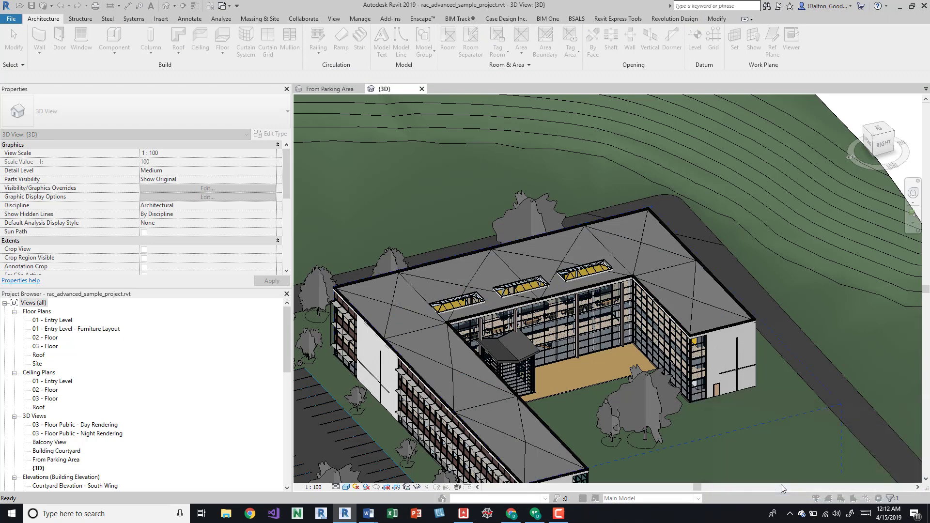
# Step: Examine the bound group at the wing ends and the whole building on its site from several angles
pyautogui.keyDown('shift'); pyautogui.moveTo(782, 289); pyautogui.dragTo(485, 354, button='middle'); pyautogui.keyUp('shift')
pyautogui.scroll(5, 601, 324)
pyautogui.scroll(-3, 601, 325)
pyautogui.scroll(4, 597, 326)
pyautogui.scroll(-6, 597, 326)
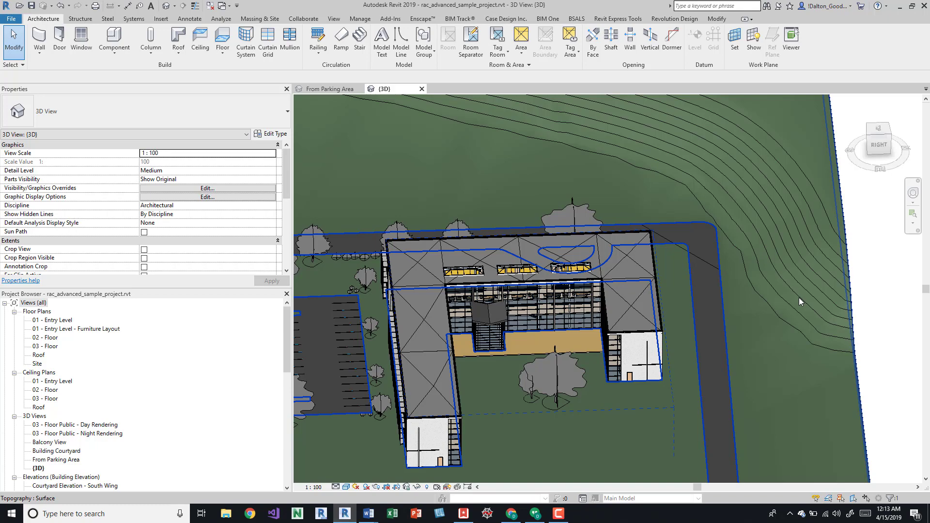
pyautogui.scroll(-5, 799, 298)
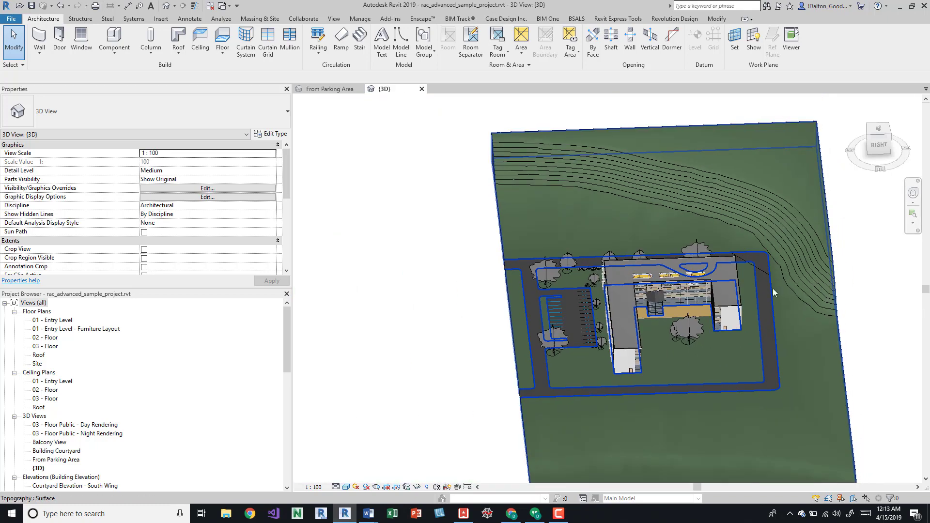
pyautogui.moveTo(773, 293)
pyautogui.keyDown('shift'); pyautogui.mouseDown(button='middle')
pyautogui.moveTo(739, 304)
pyautogui.moveTo(772, 300)
pyautogui.mouseUp(button='middle'); pyautogui.keyUp('shift')
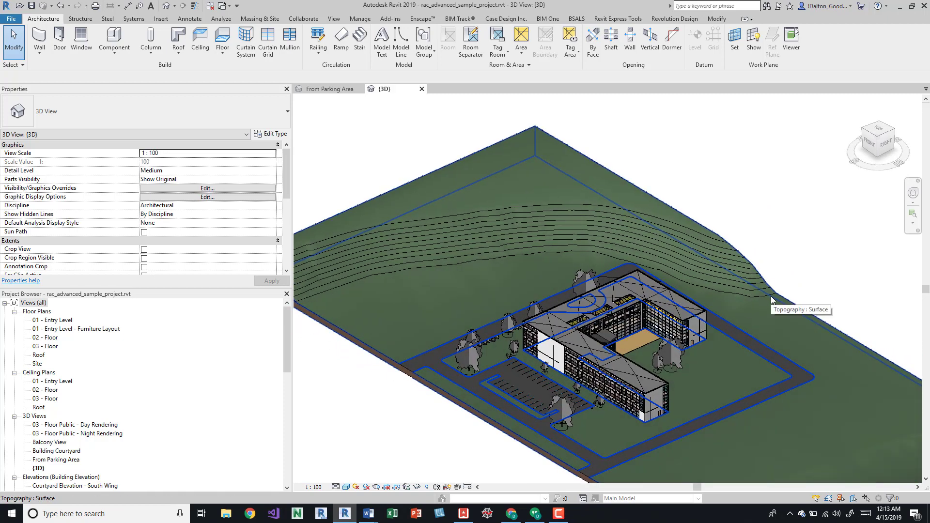